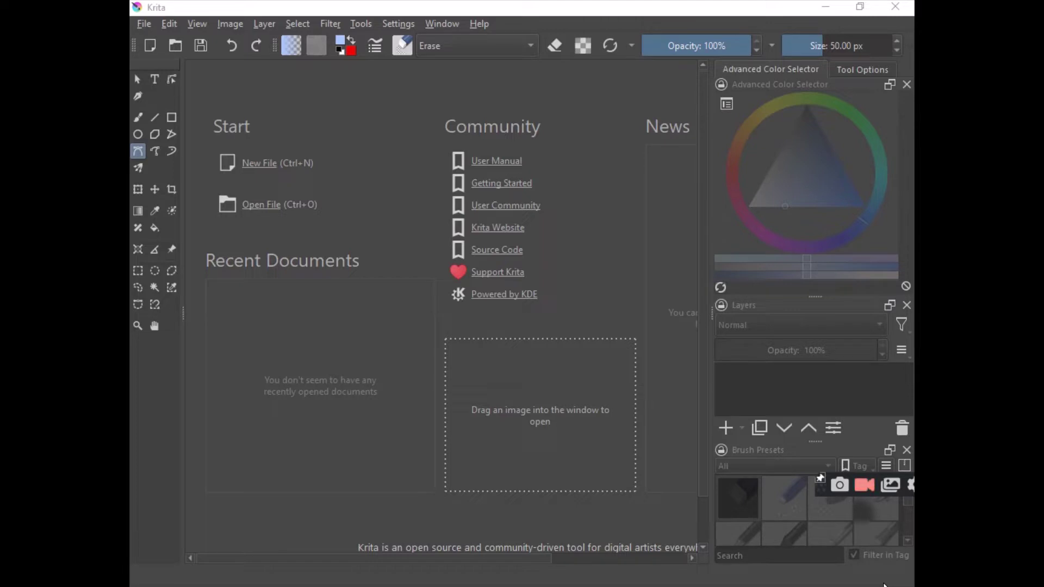
- Create a new landscape document of 3508 × 2480 px at 300 pixels per inch
click(259, 164)
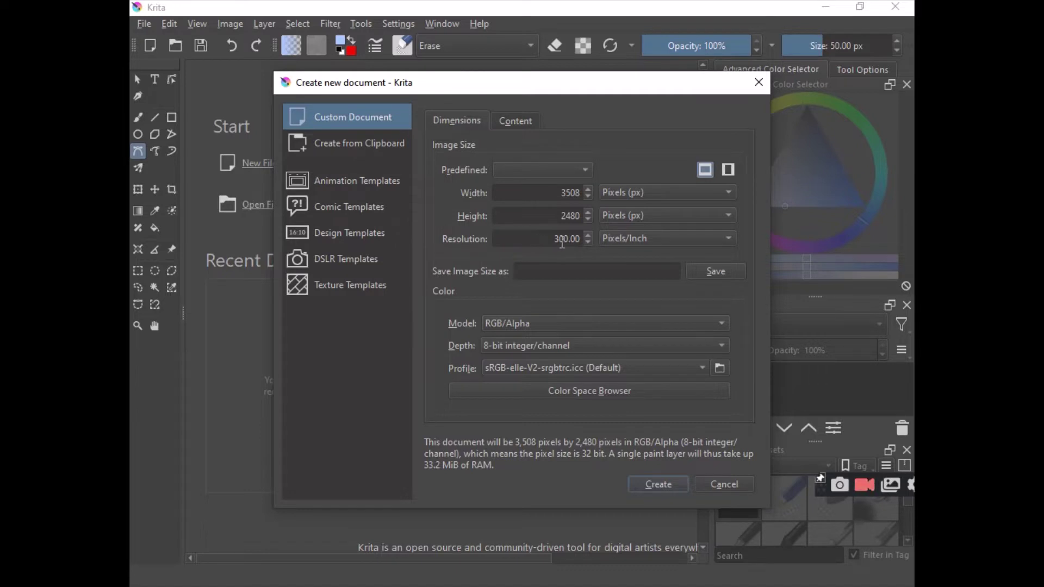
click(729, 168)
click(714, 171)
click(657, 486)
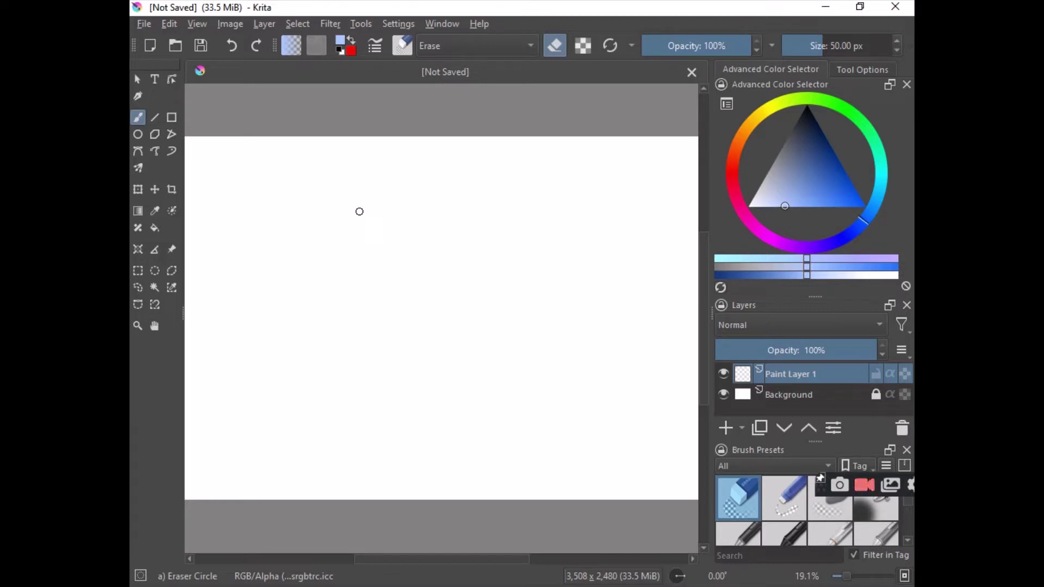
- Delete Paint Layer 1 and add a vector layer above the background
click(905, 426)
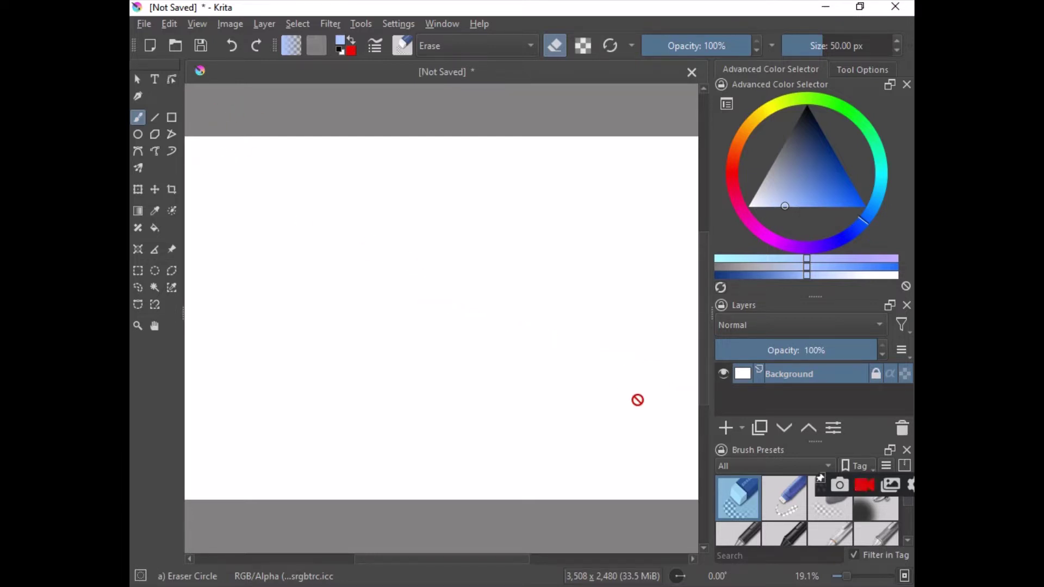
click(742, 427)
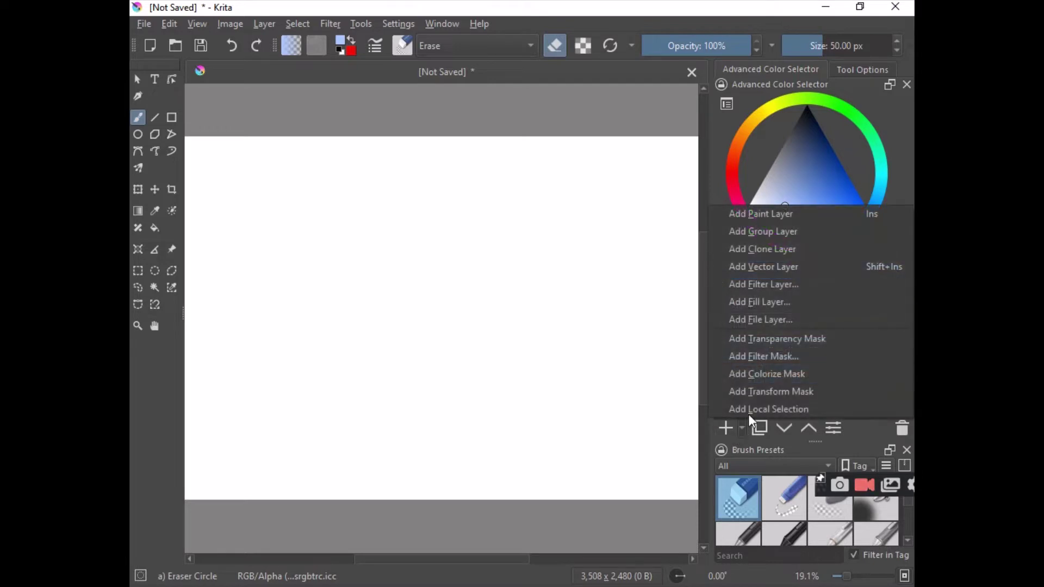
click(772, 268)
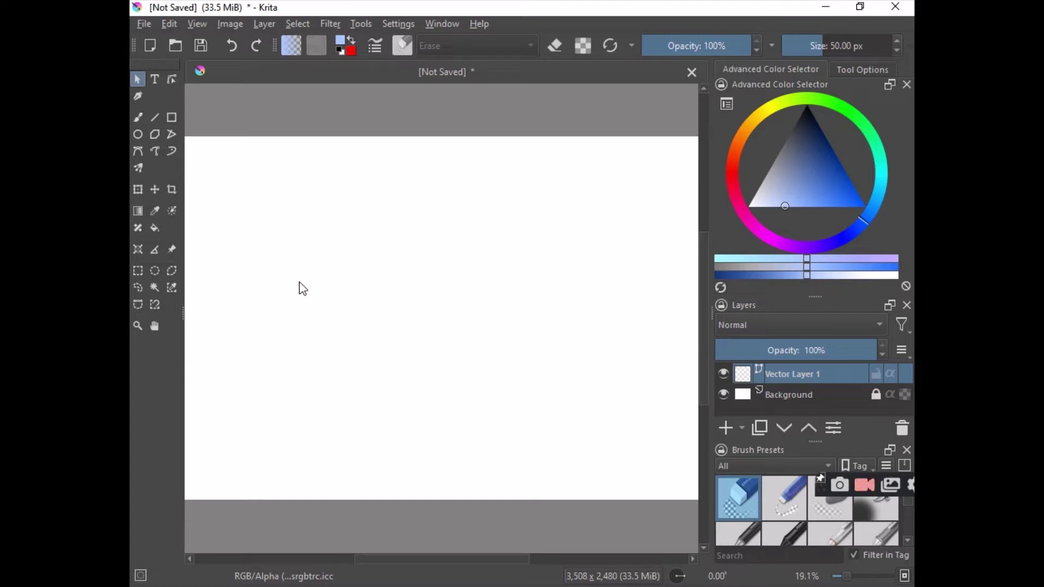
- Add a text object reading "Golden Studio" in the canvas's upper-left corner with the Text tool
click(156, 79)
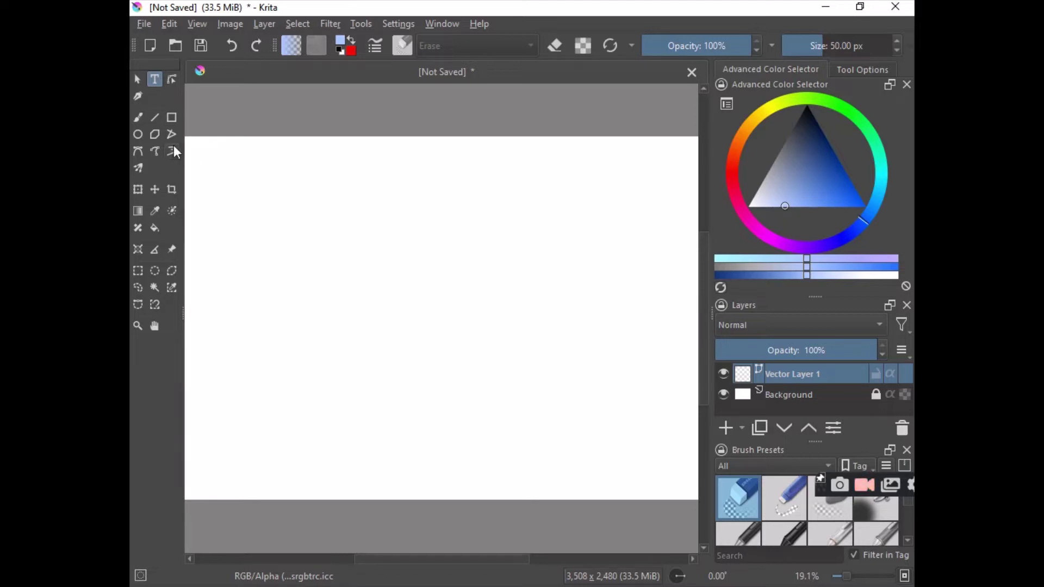
drag(199, 160, 390, 184)
double_click(338, 256)
click(338, 257)
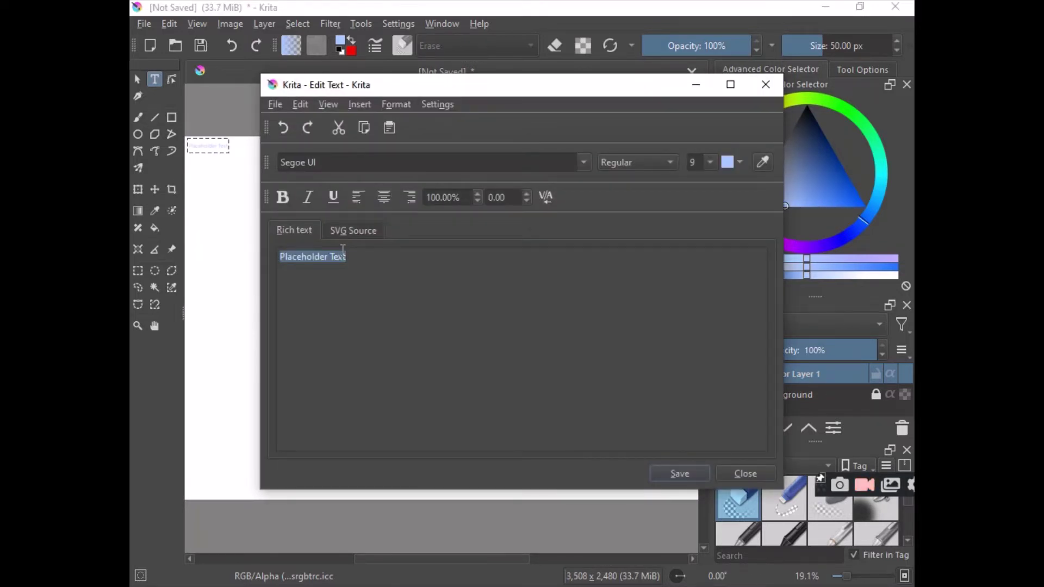
text(G)
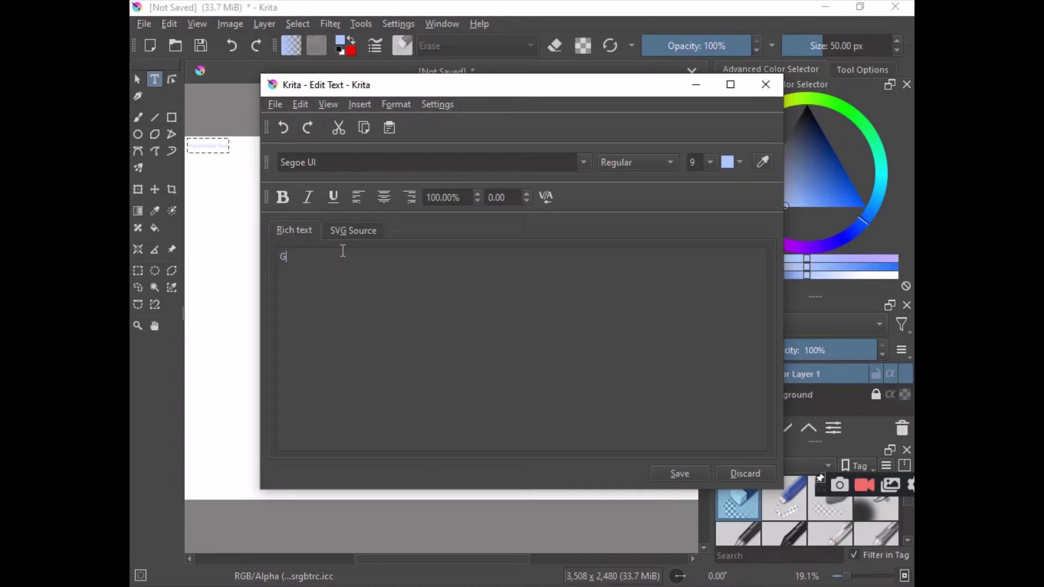
text(olden Studio LL)
key(BackSpace)
key(Return)
click(690, 474)
click(739, 476)
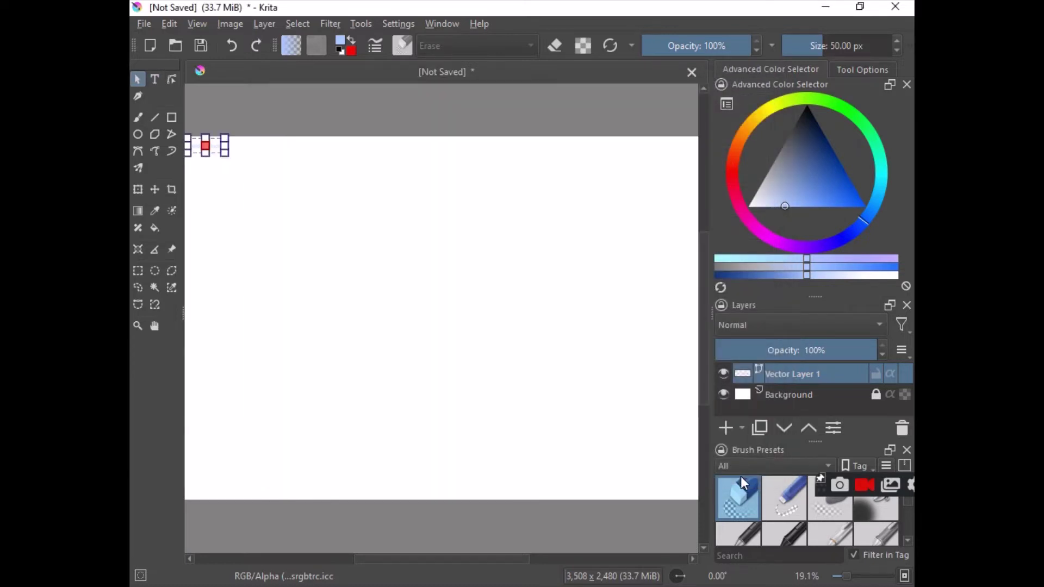
- Reopen the "Golden Studio" text for editing and set its font size to 72
double_click(216, 153)
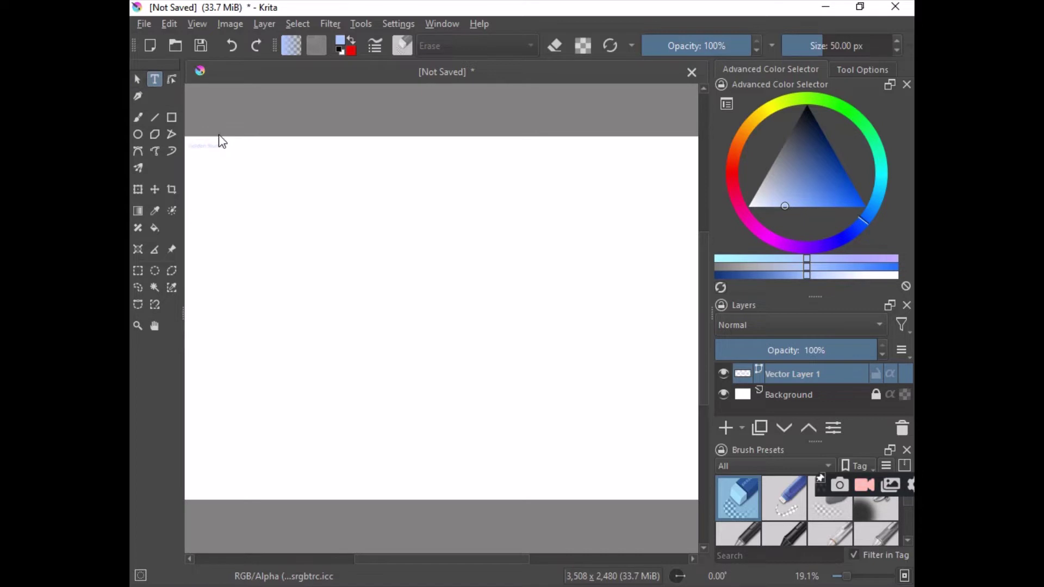
click(210, 145)
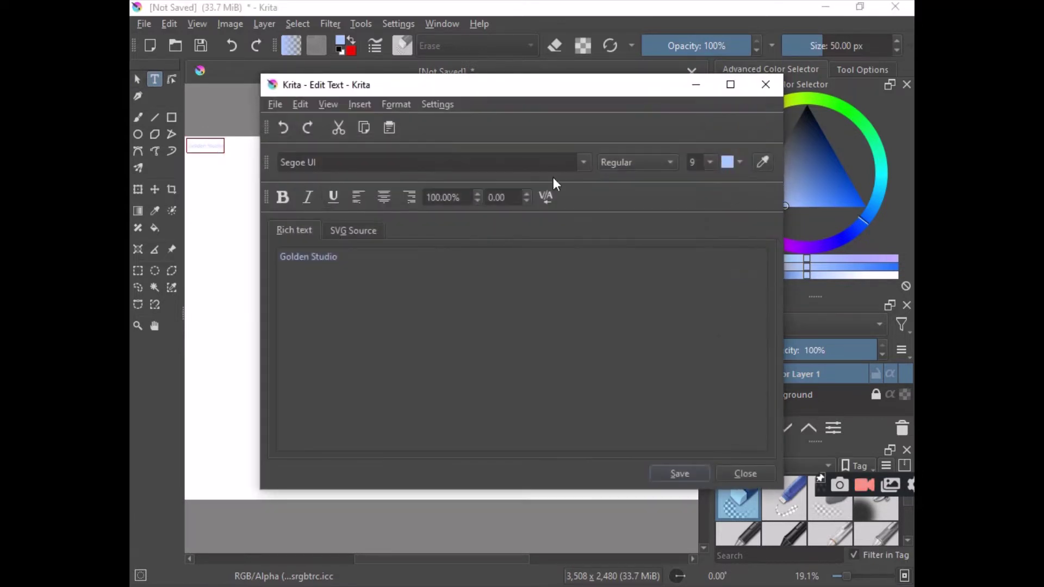
click(709, 161)
scroll(707, 258, down, 4)
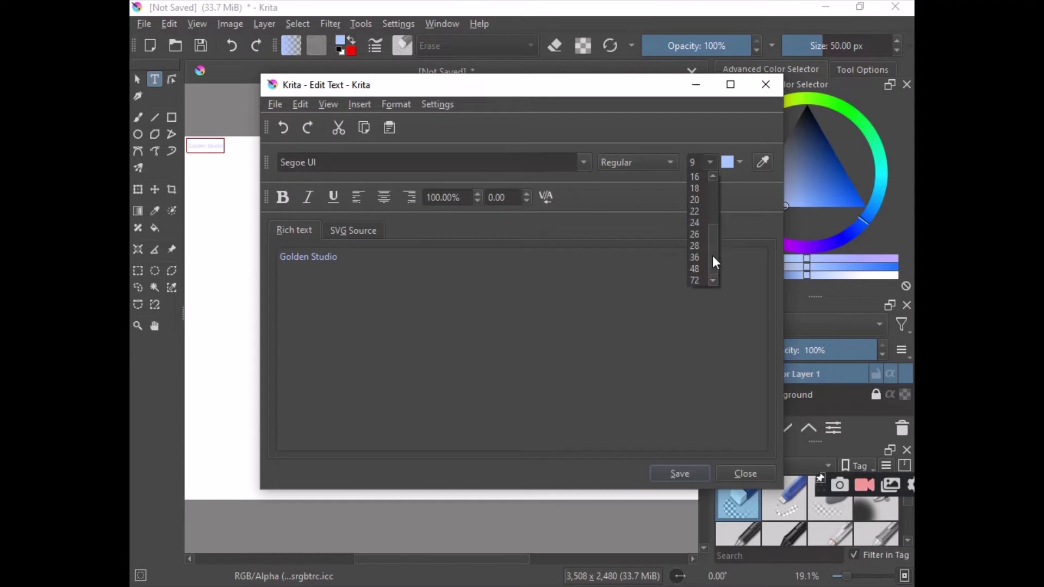
click(695, 279)
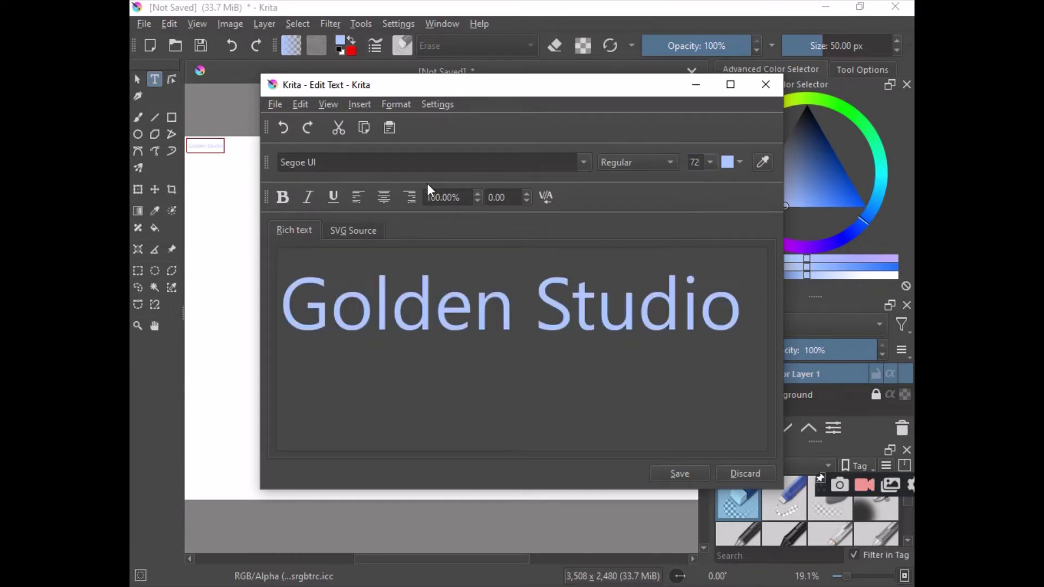
- Change the text's font to Algerian in italic and save the edited text
click(585, 159)
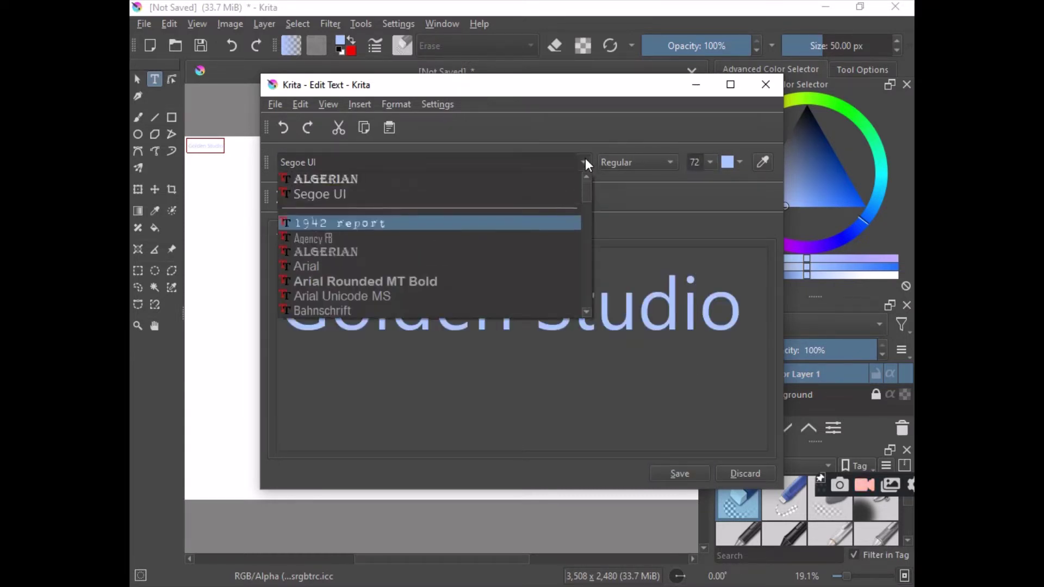
click(366, 256)
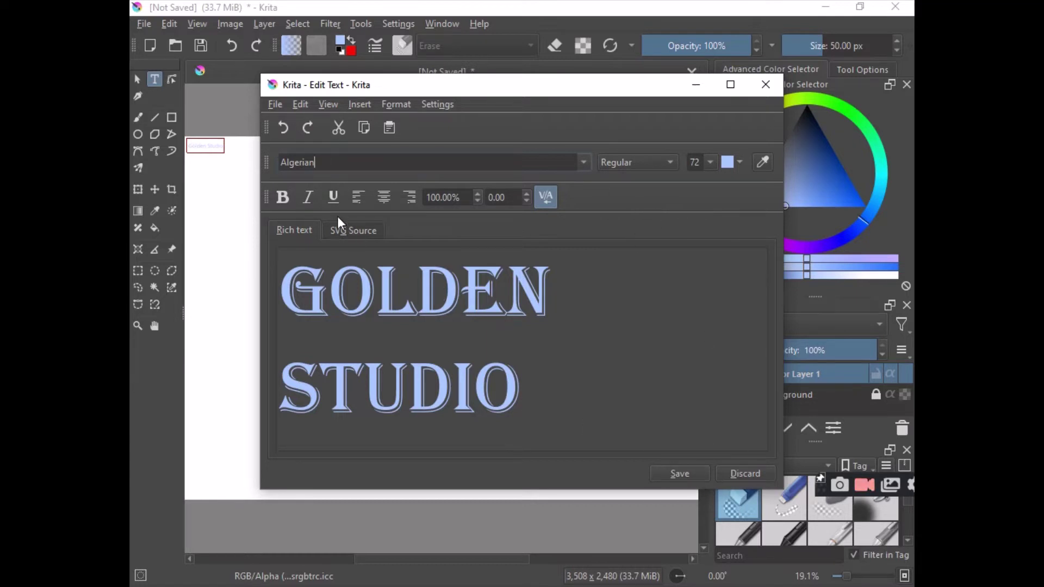
click(307, 197)
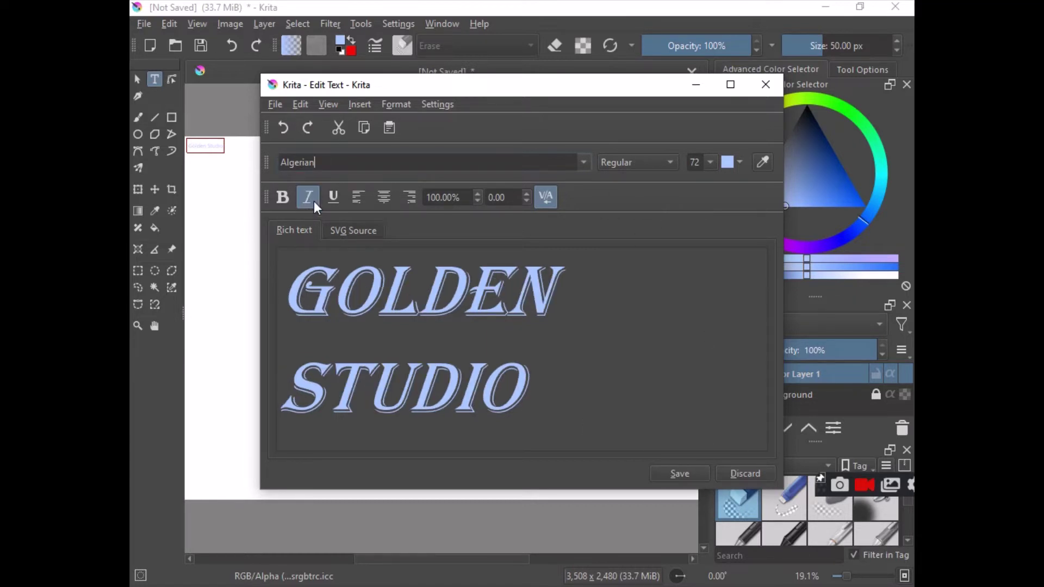
click(682, 477)
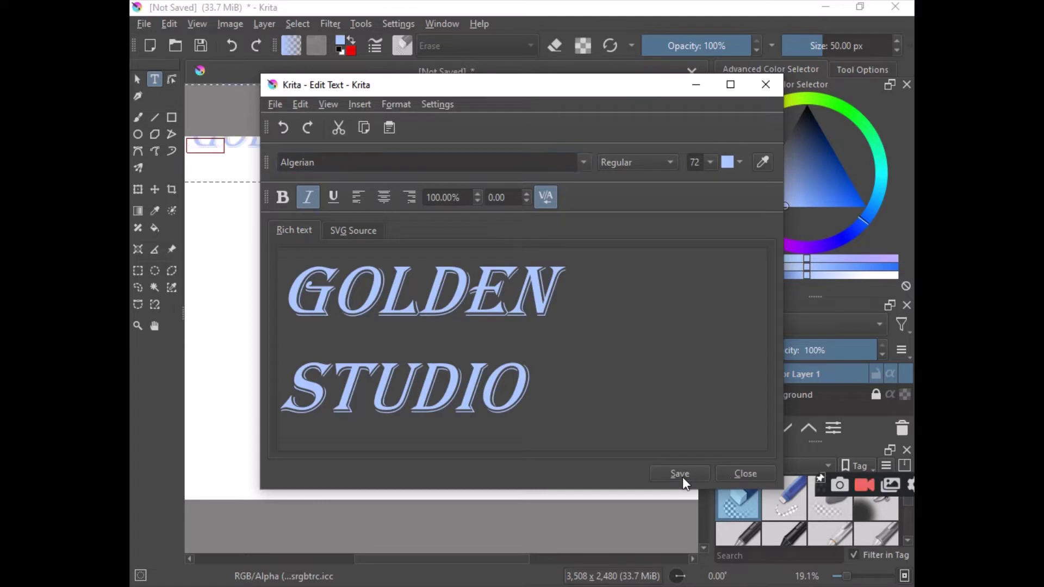
click(751, 474)
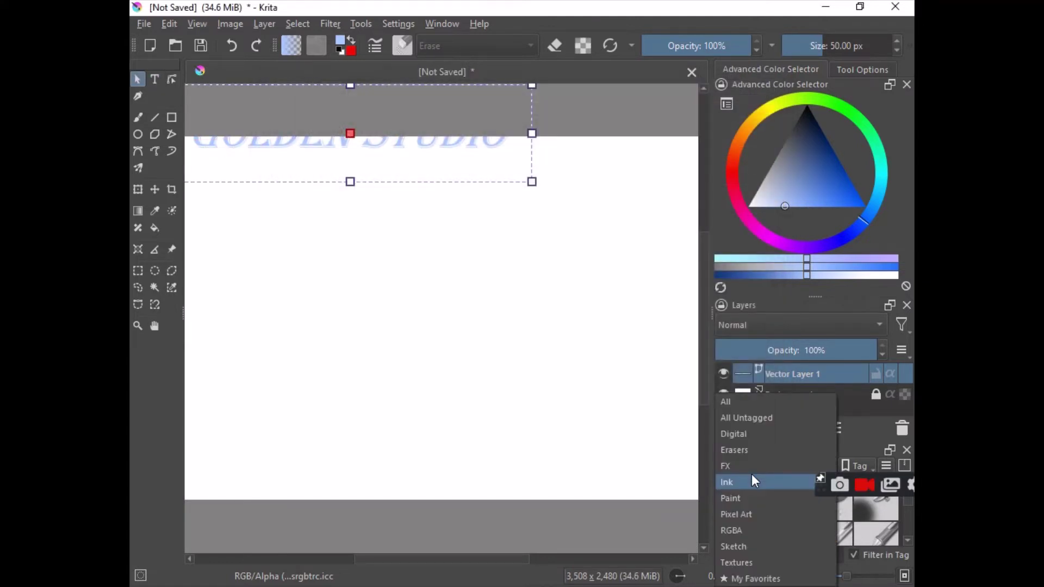
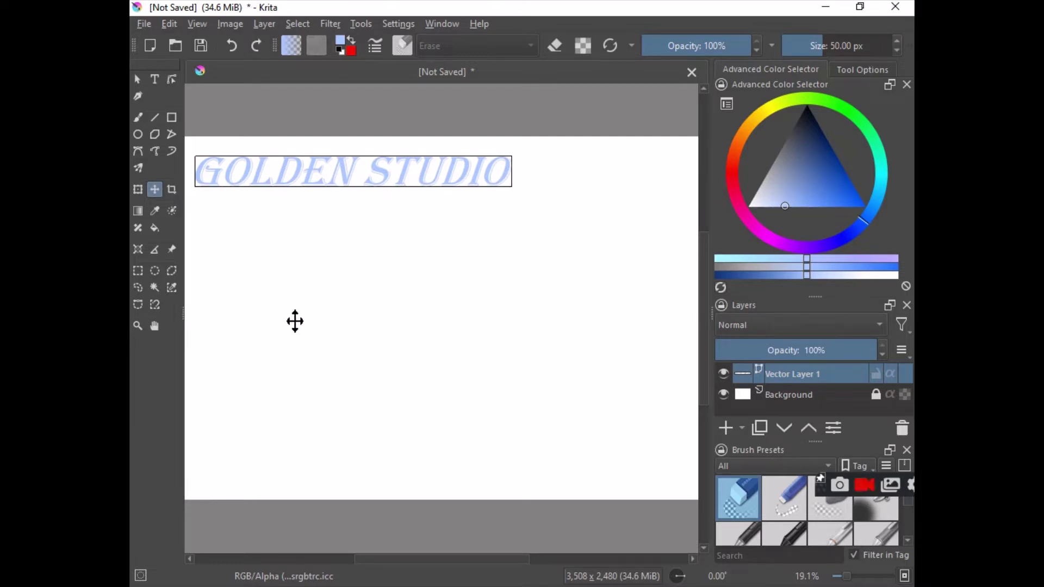
- Draw a red-outlined rectangle to the right of the title and a light blue ellipse about 618 × 566 px below the title
click(173, 118)
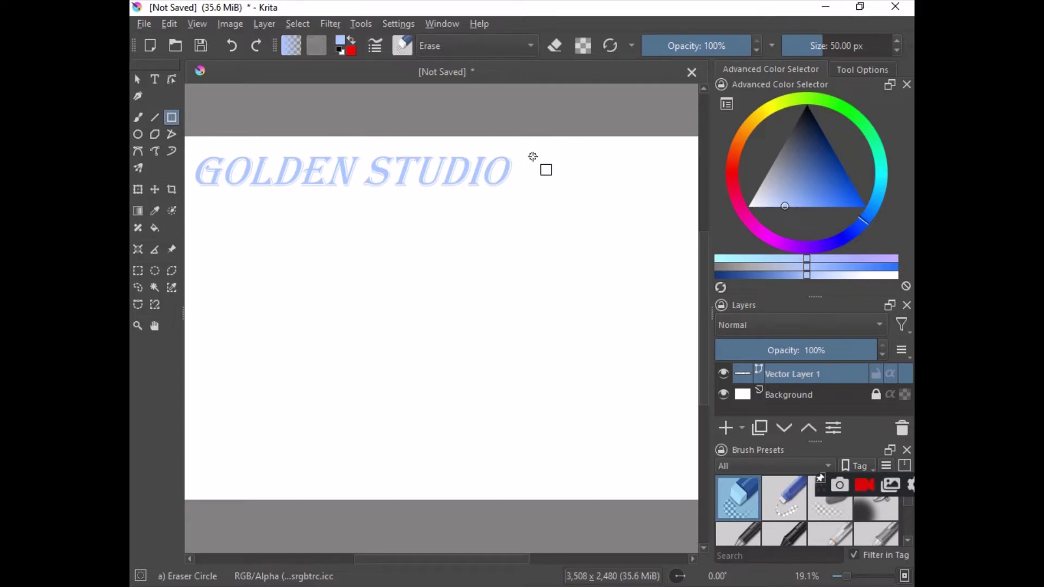
drag(531, 152, 685, 205)
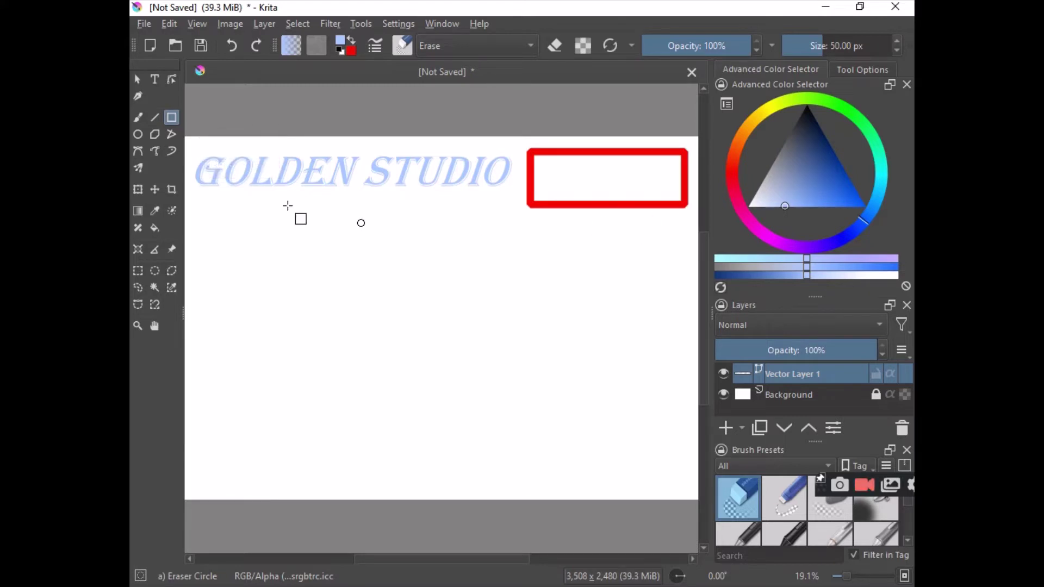
click(139, 135)
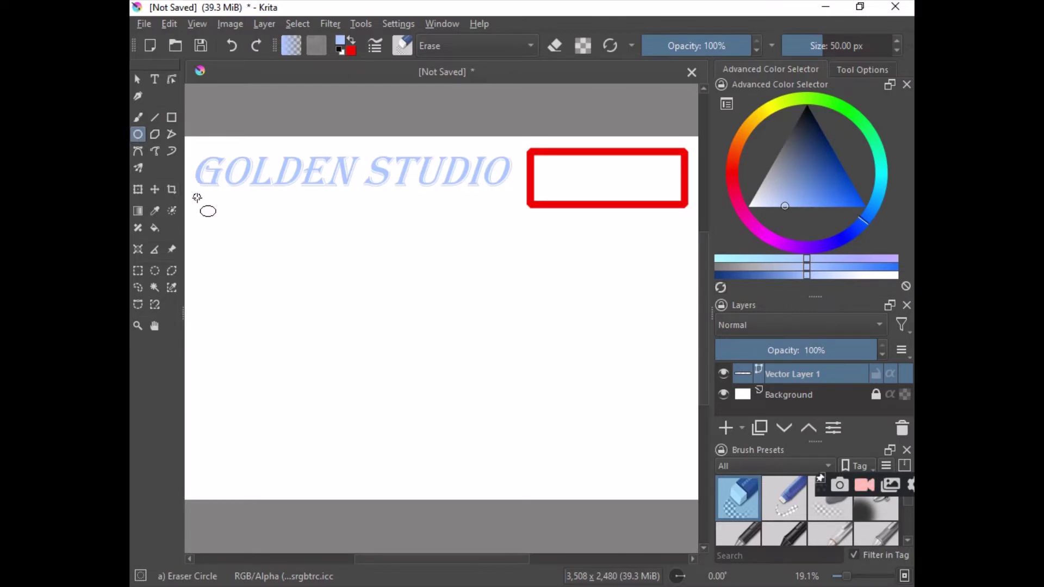
mouse_move(198, 198)
mouse_down()
mouse_move(201, 253)
mouse_move(265, 263)
mouse_move(263, 276)
mouse_move(289, 281)
mouse_up()
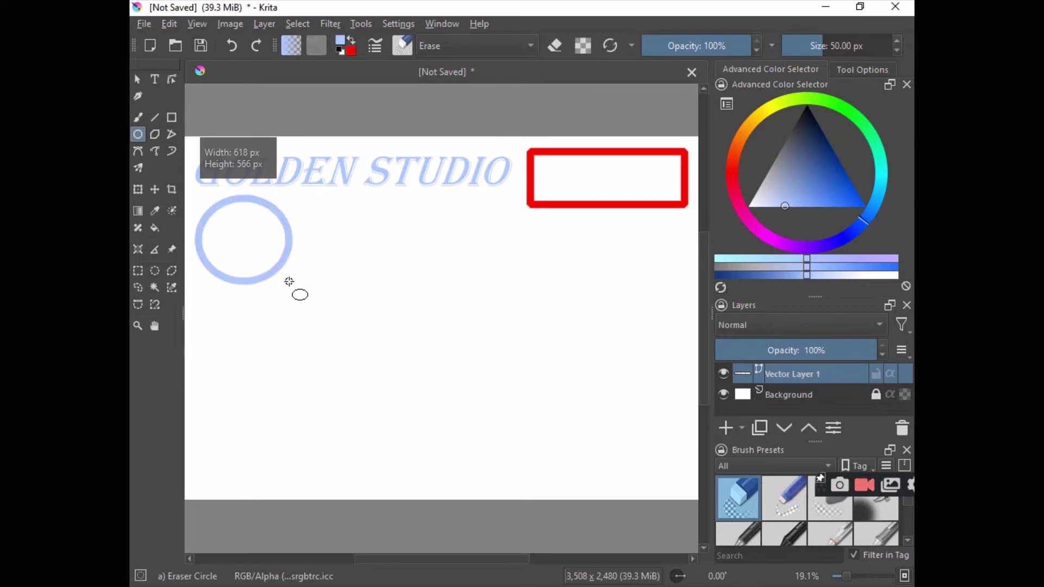
- Draw a closed light blue triangle to the right of the ellipse with the Polygon tool
click(157, 139)
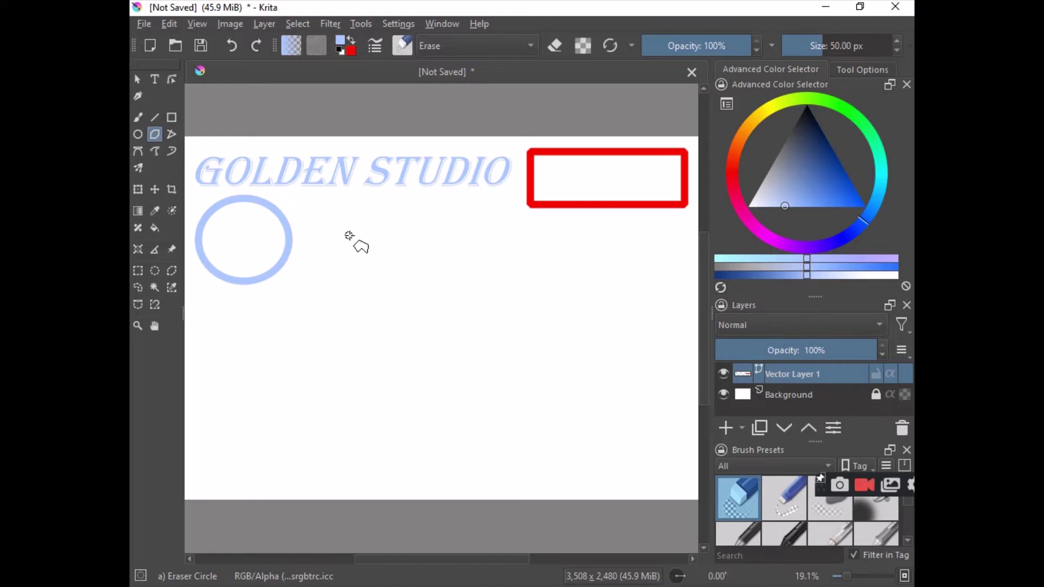
click(312, 238)
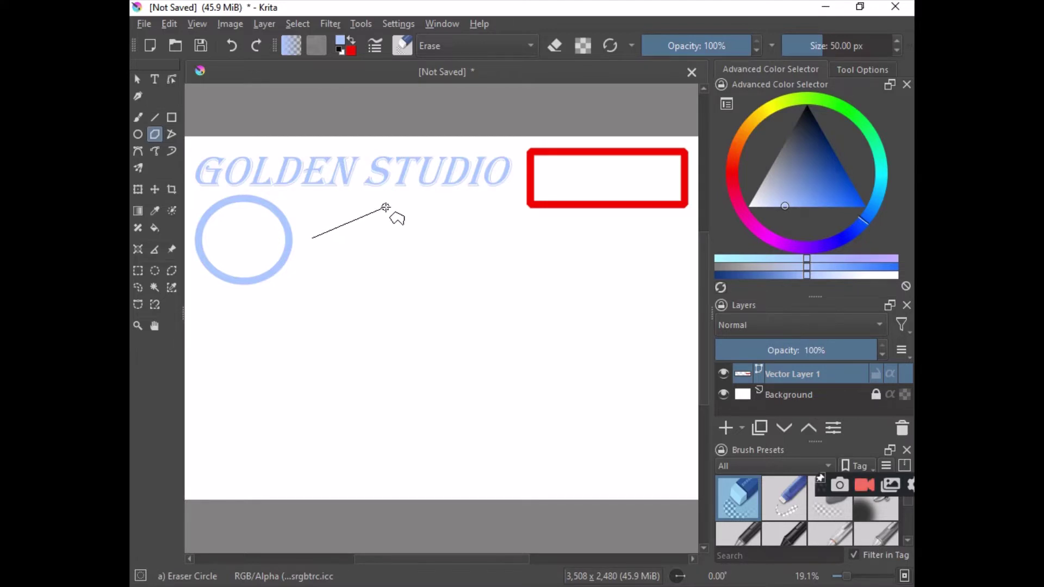
click(419, 202)
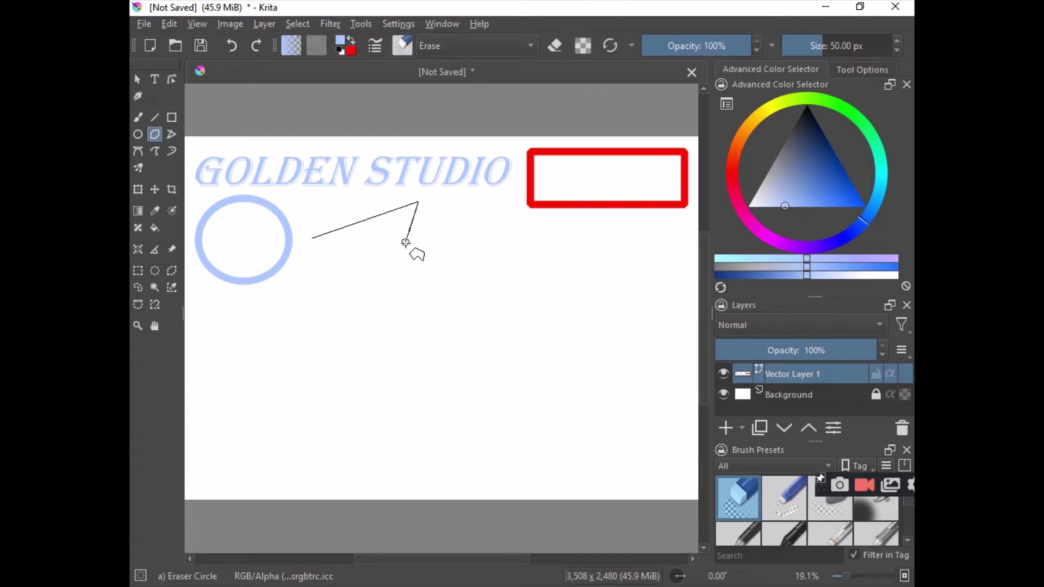
click(380, 283)
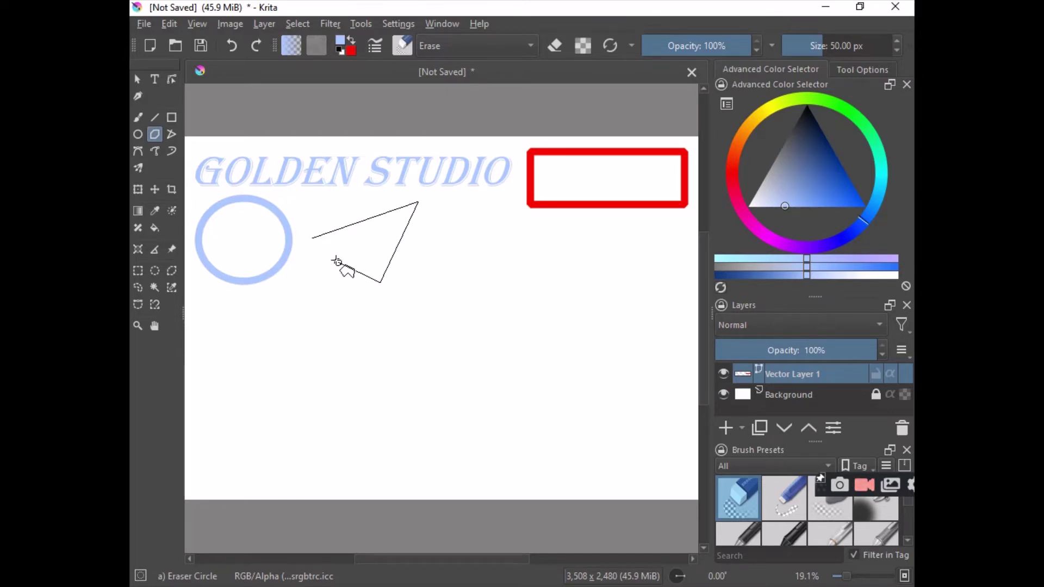
double_click(321, 246)
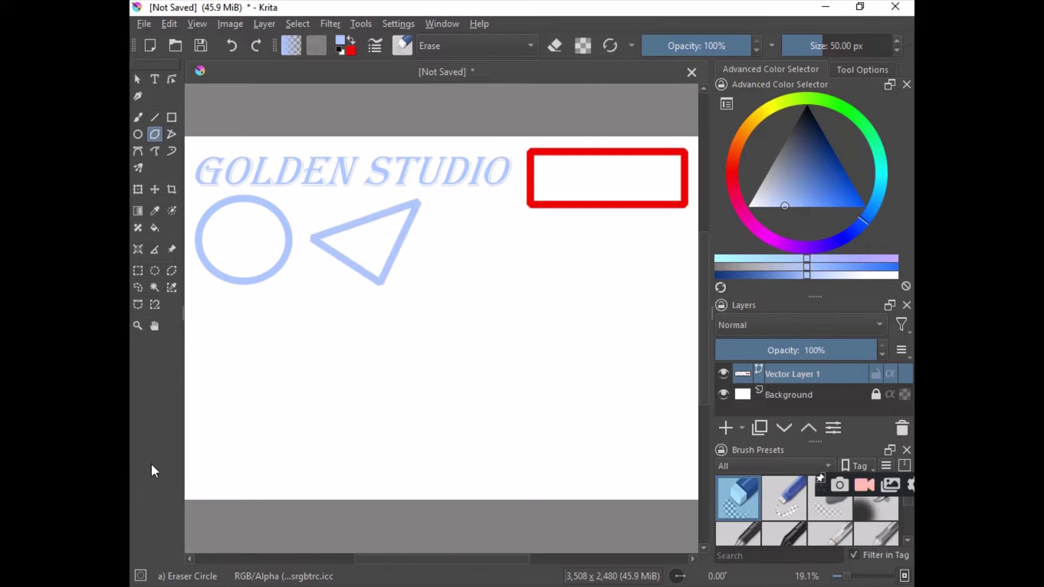
- Draw a closed, self-touching path with five straight-edged corners to the right of the triangle with the Bezier Curve tool
click(137, 153)
click(526, 217)
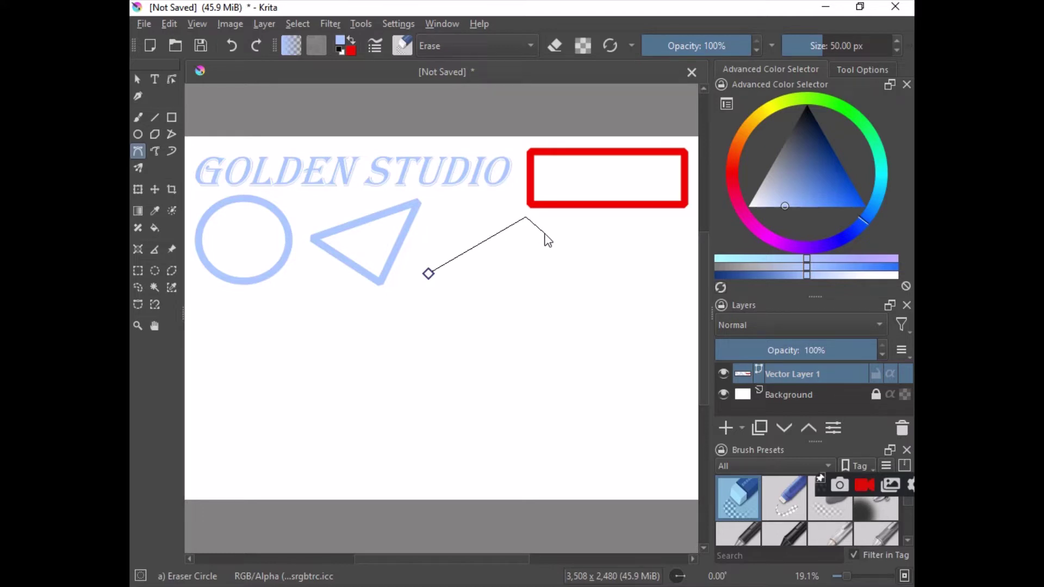
click(614, 266)
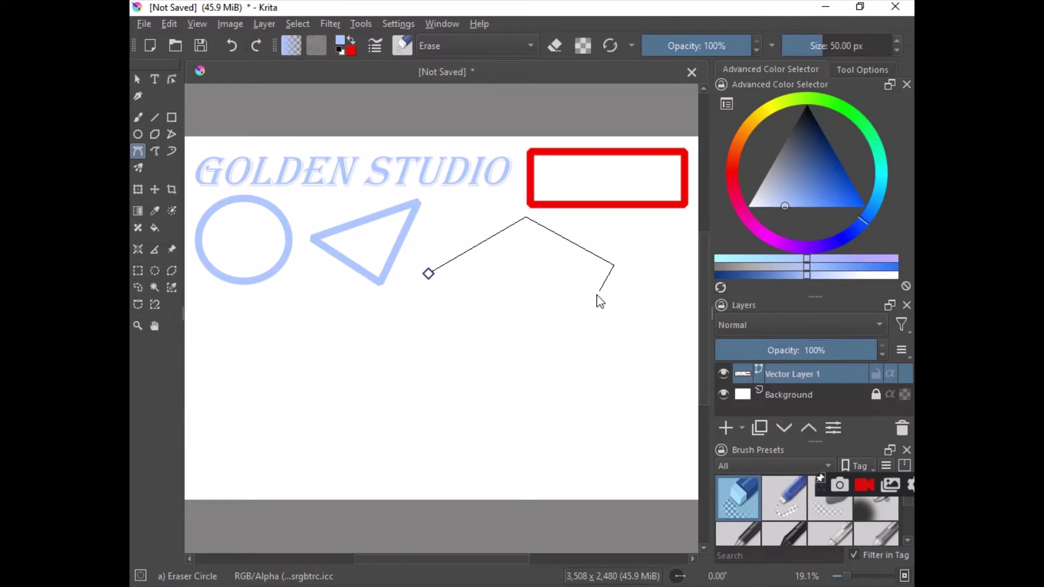
click(514, 336)
click(558, 234)
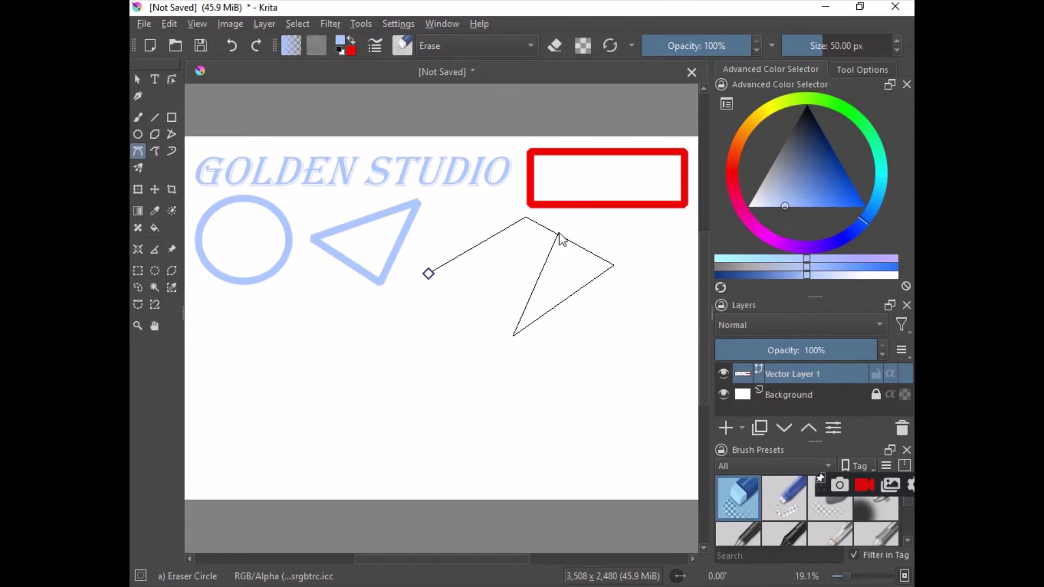
click(428, 273)
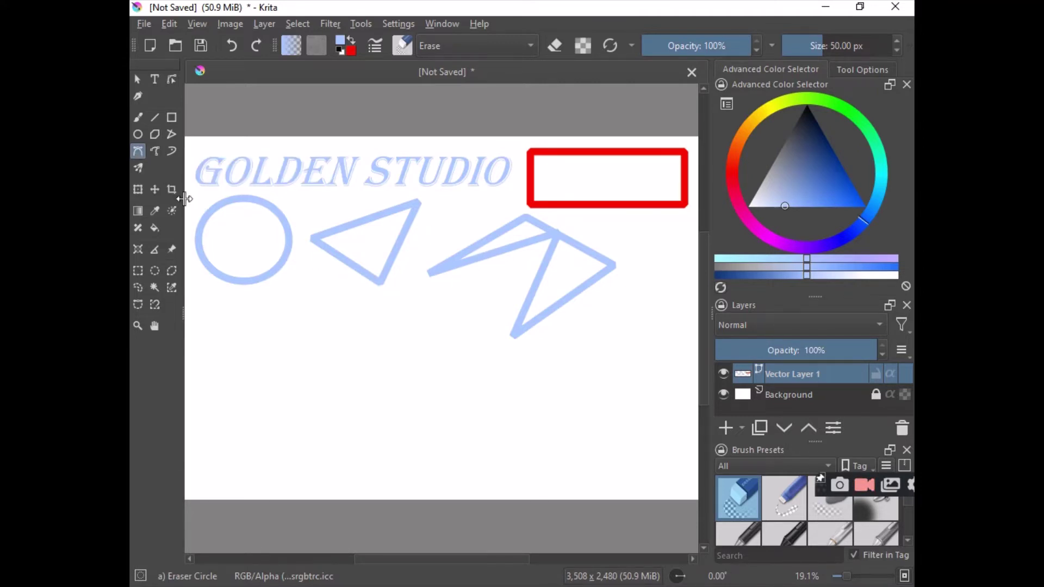
- Draw a light blue check mark below the ellipse with the Freehand Path tool
click(156, 151)
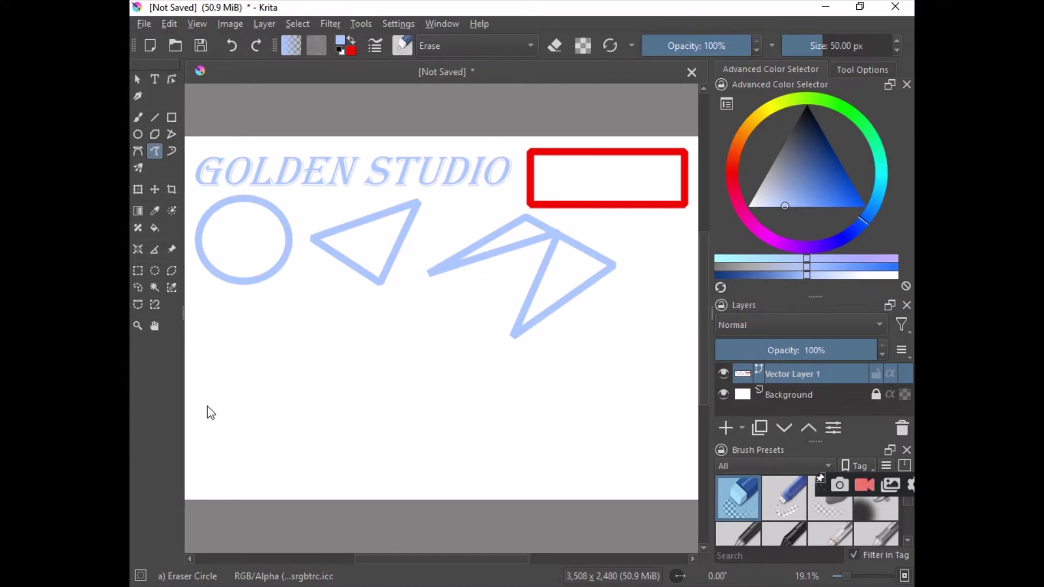
mouse_move(207, 400)
mouse_down()
mouse_move(226, 444)
mouse_move(324, 328)
mouse_up()
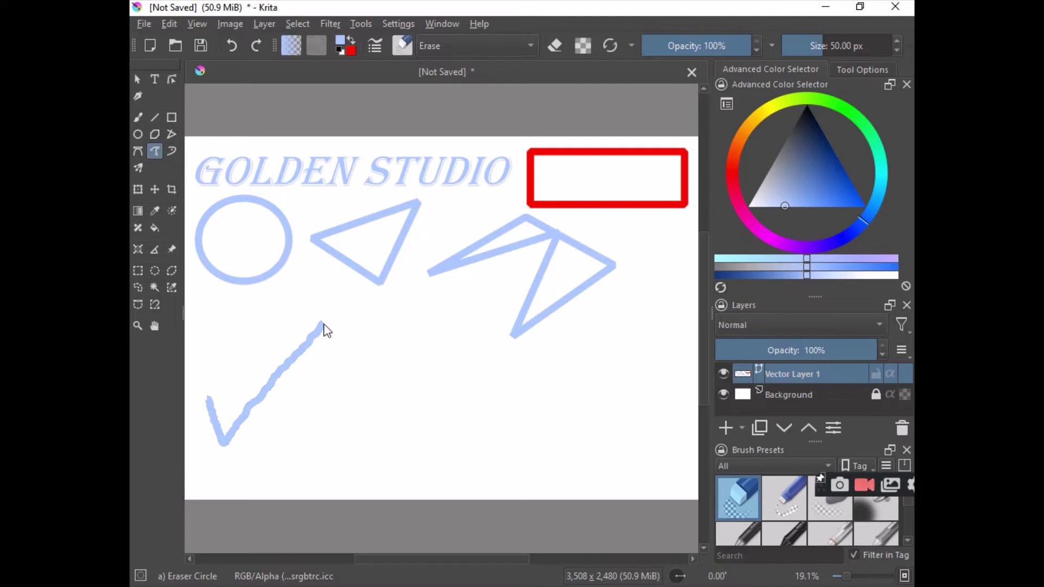
drag(325, 330, 324, 328)
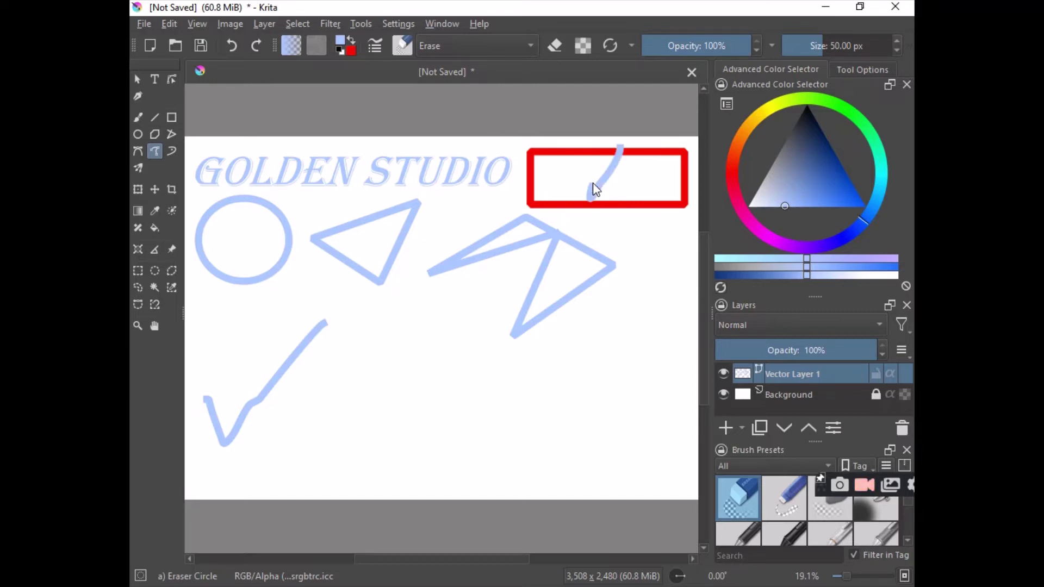
- Undo the stray freehand stroke inside the red rectangle and try moving the whole vector layer's contents with the Move tool
key(ctrl+z)
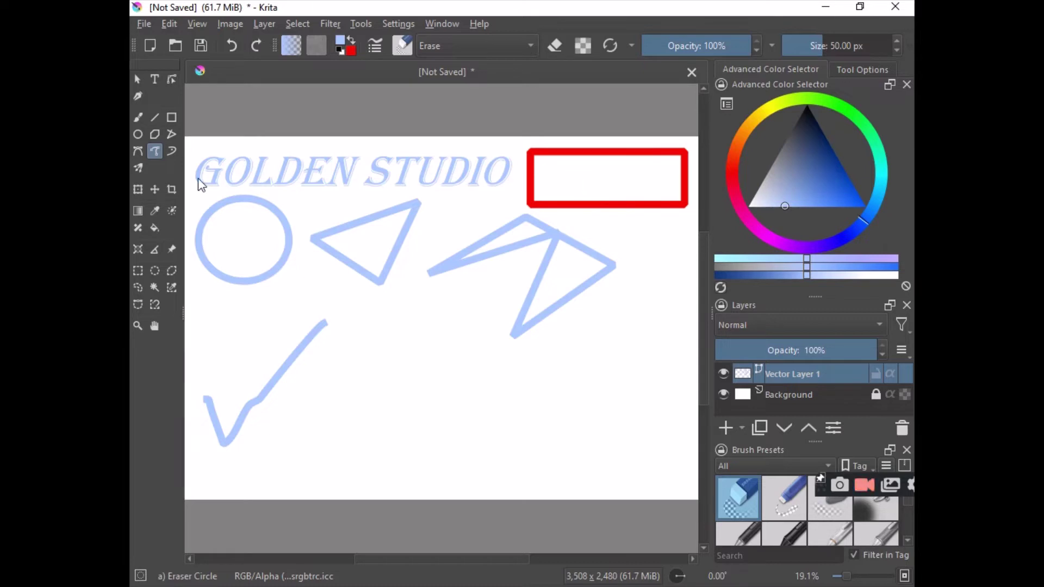
click(156, 190)
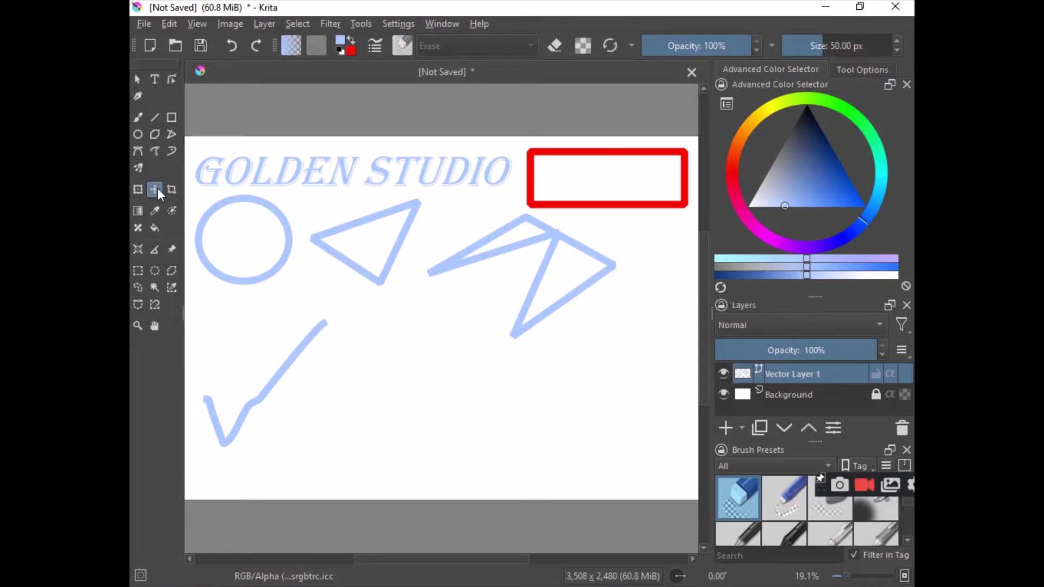
mouse_move(629, 189)
mouse_down()
mouse_move(615, 217)
mouse_move(638, 187)
mouse_up()
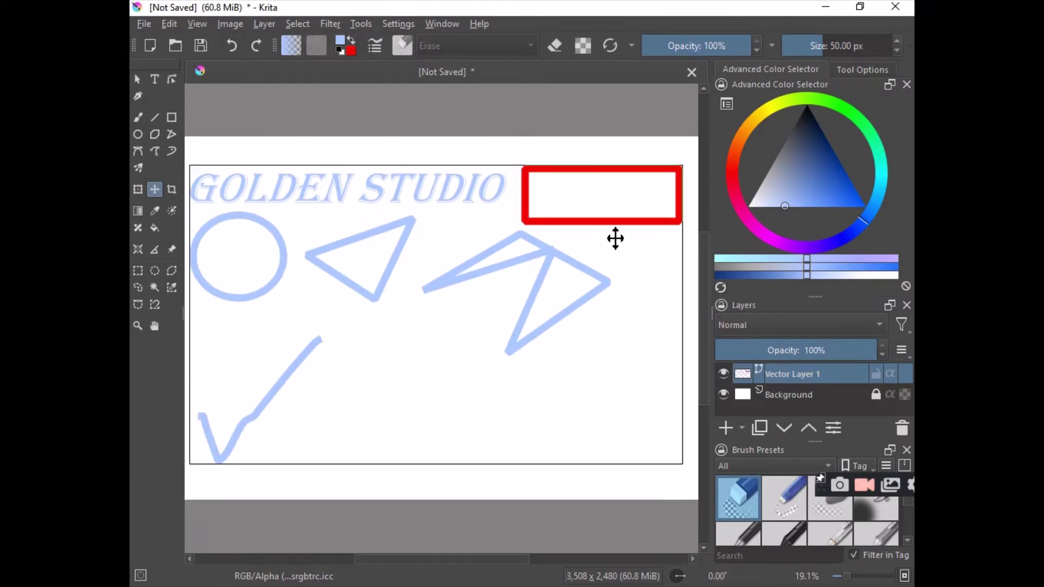
- Select only the red rectangle with the Select Shapes tool and move it slightly upward
click(136, 79)
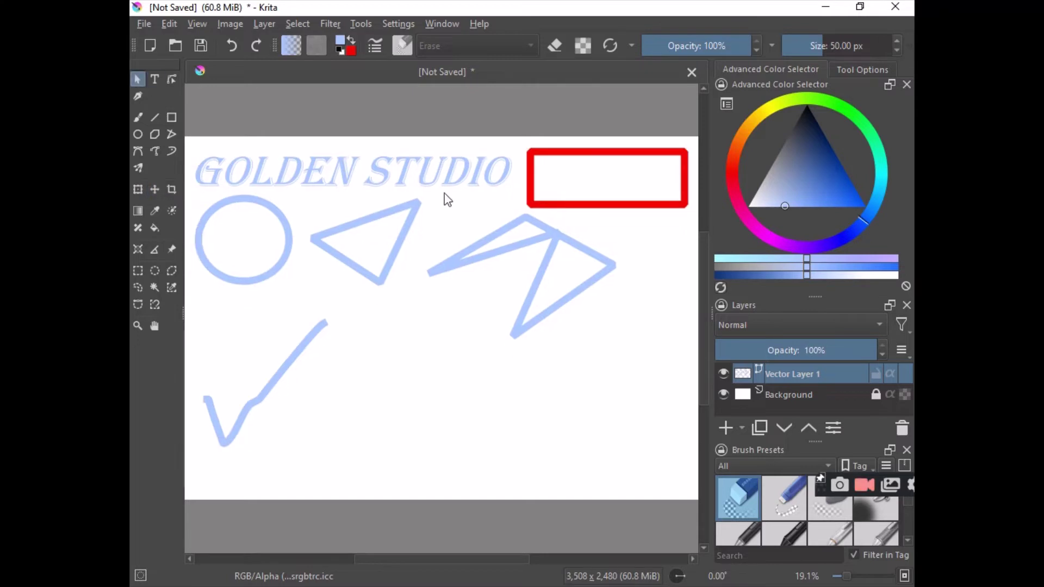
click(621, 207)
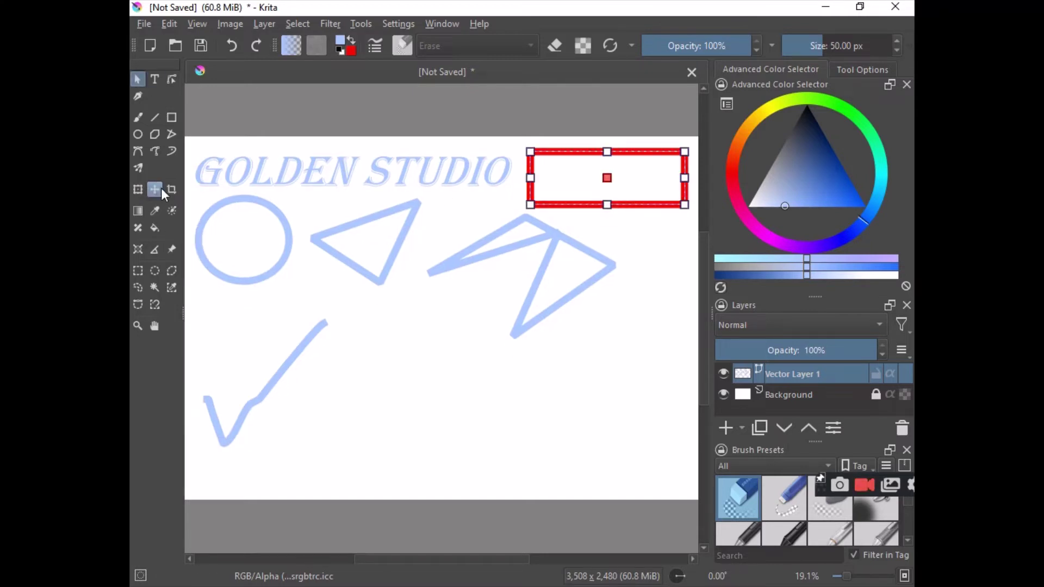
mouse_move(624, 177)
mouse_down()
mouse_move(629, 193)
mouse_move(593, 240)
mouse_move(354, 207)
mouse_move(296, 212)
mouse_move(275, 240)
mouse_move(420, 194)
mouse_move(451, 164)
mouse_move(618, 169)
mouse_up()
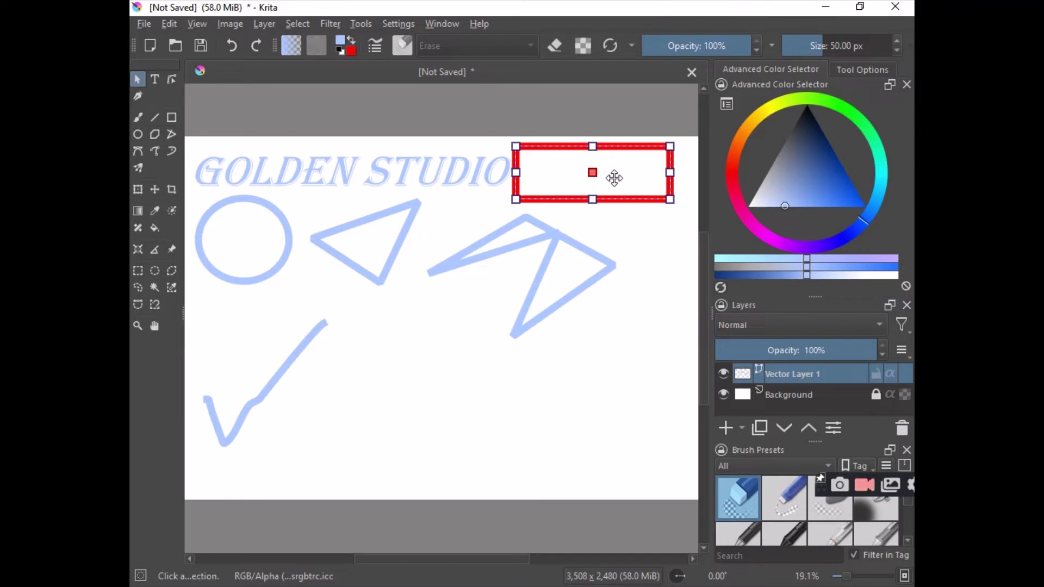
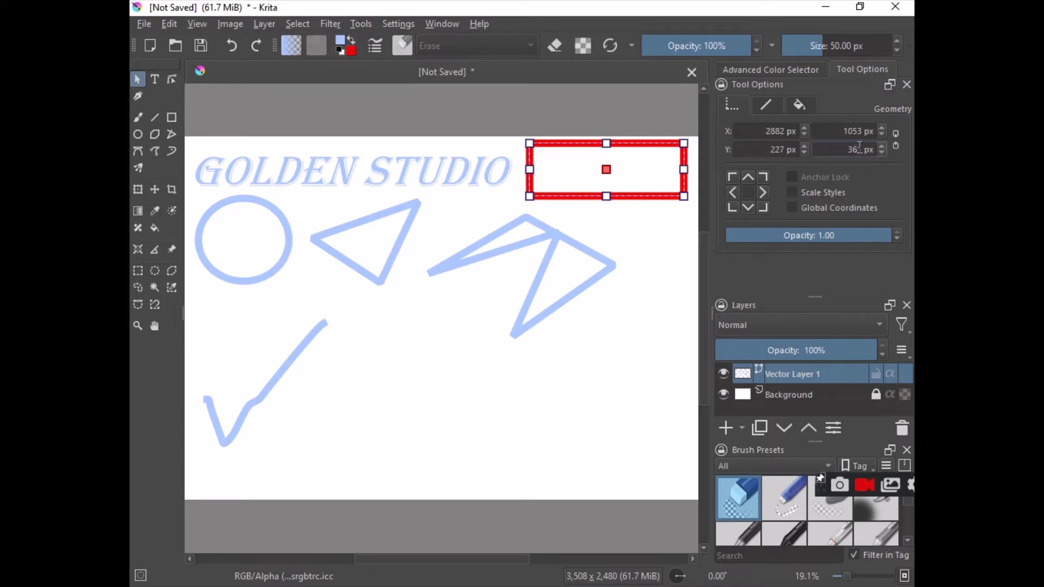
- Set the red rectangle's height to 371 px and deselect it
text(1)
key(BackSpace)
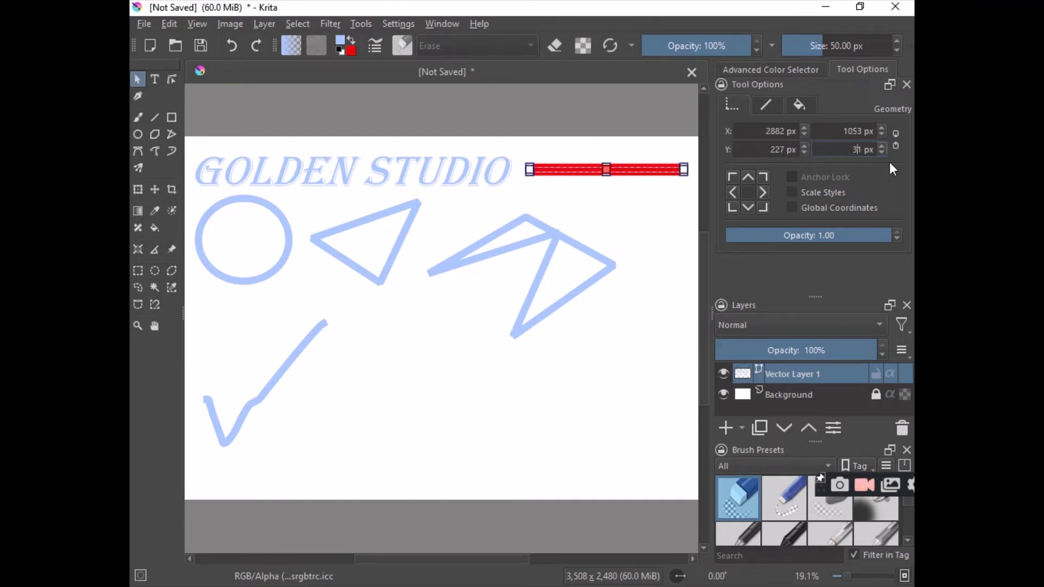
text(7)
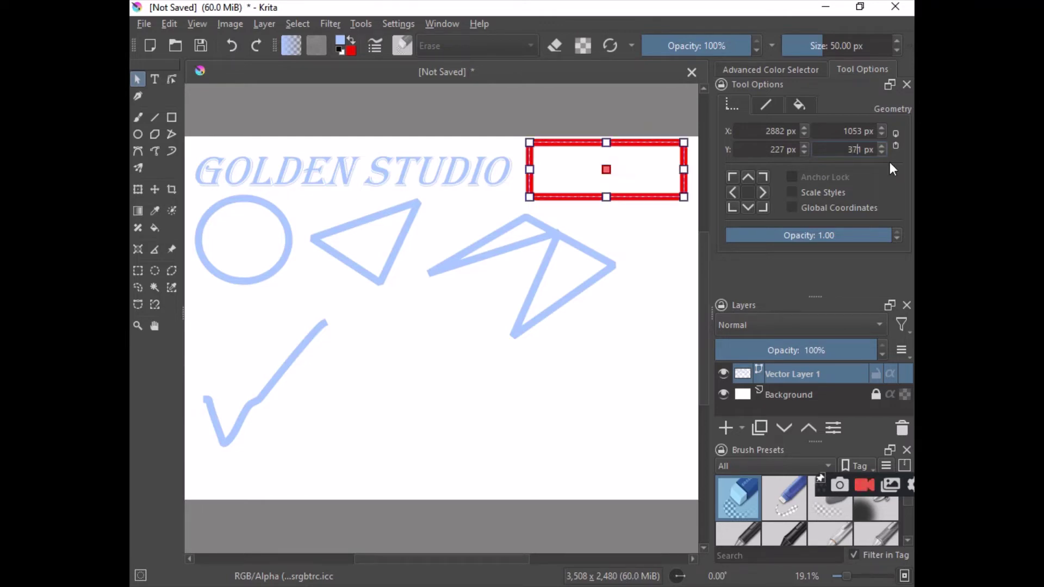
text(71)
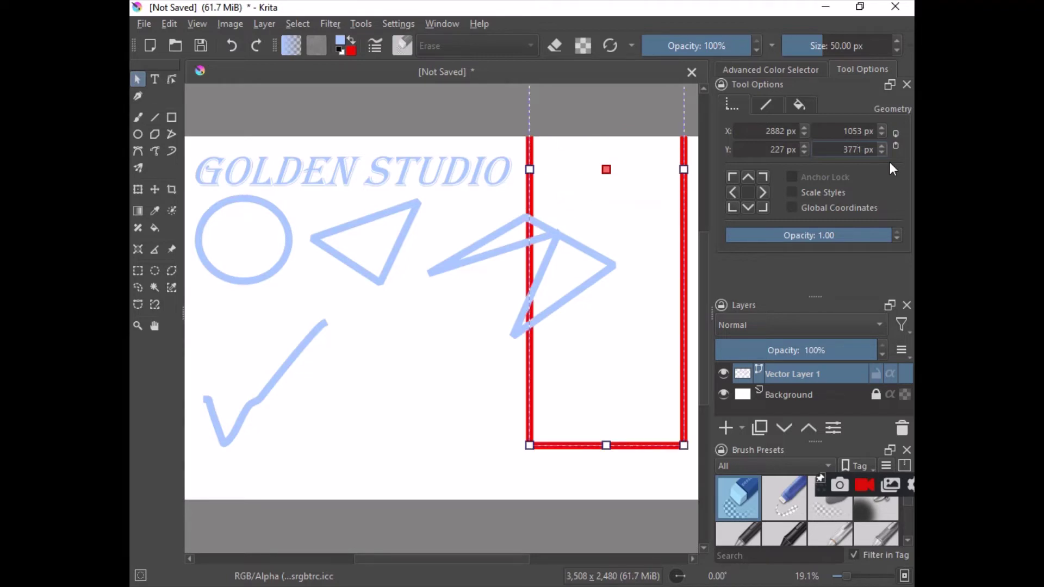
key(BackSpace)
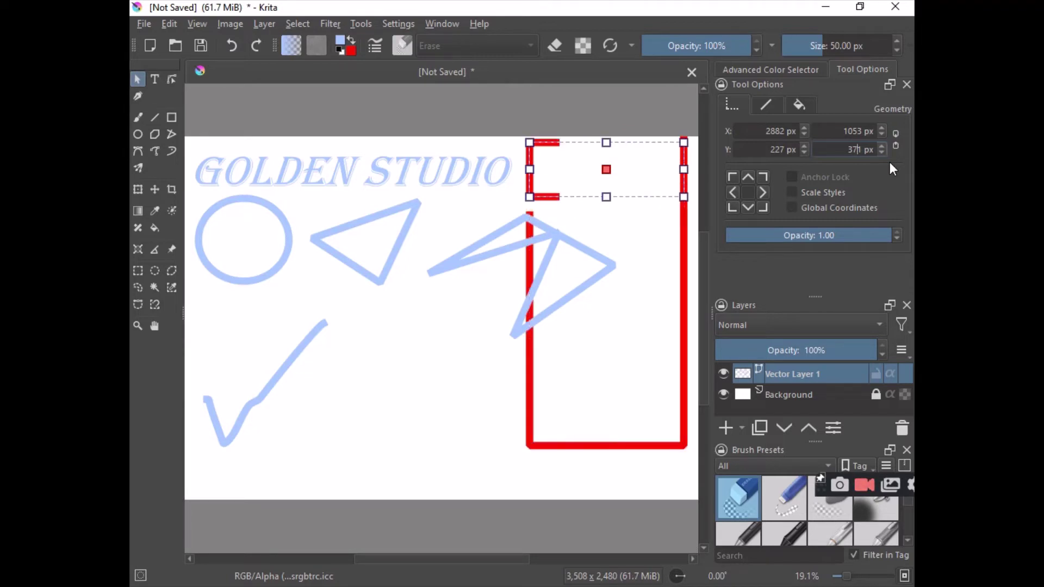
click(628, 283)
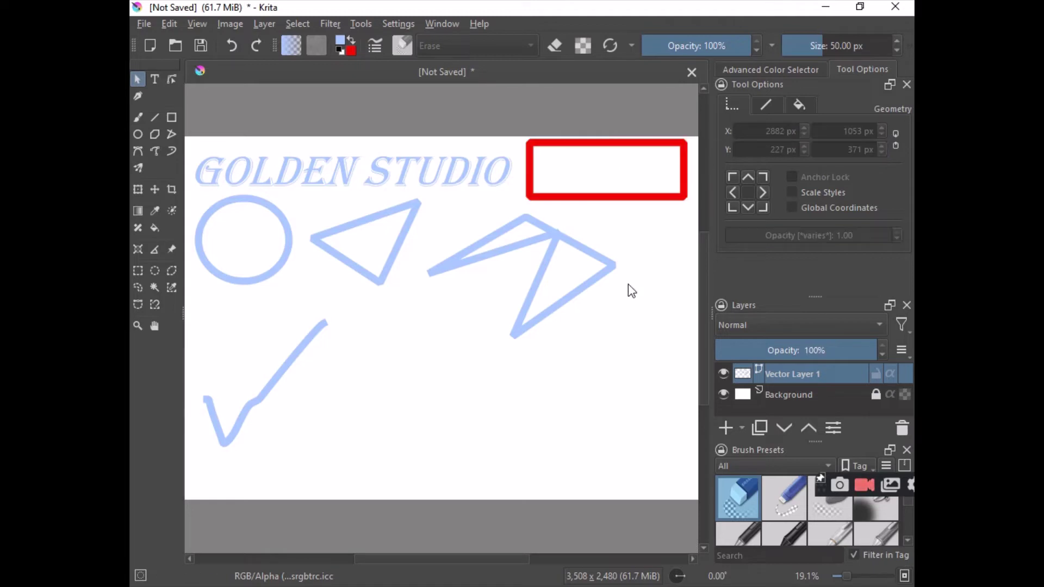
- Change the red rectangle's solid stroke color to bright yellow and nudge the shape slightly
click(767, 106)
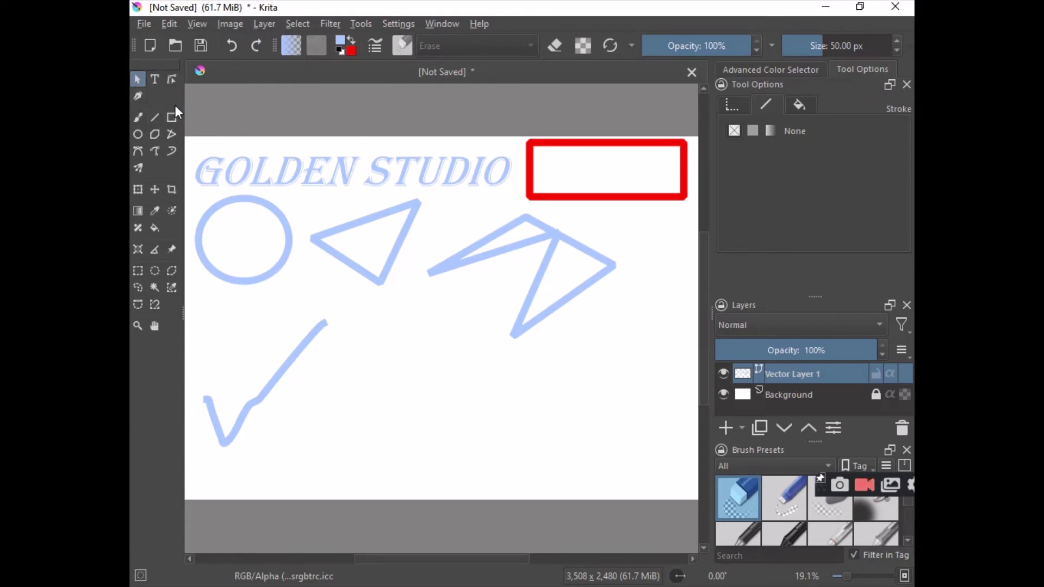
click(563, 144)
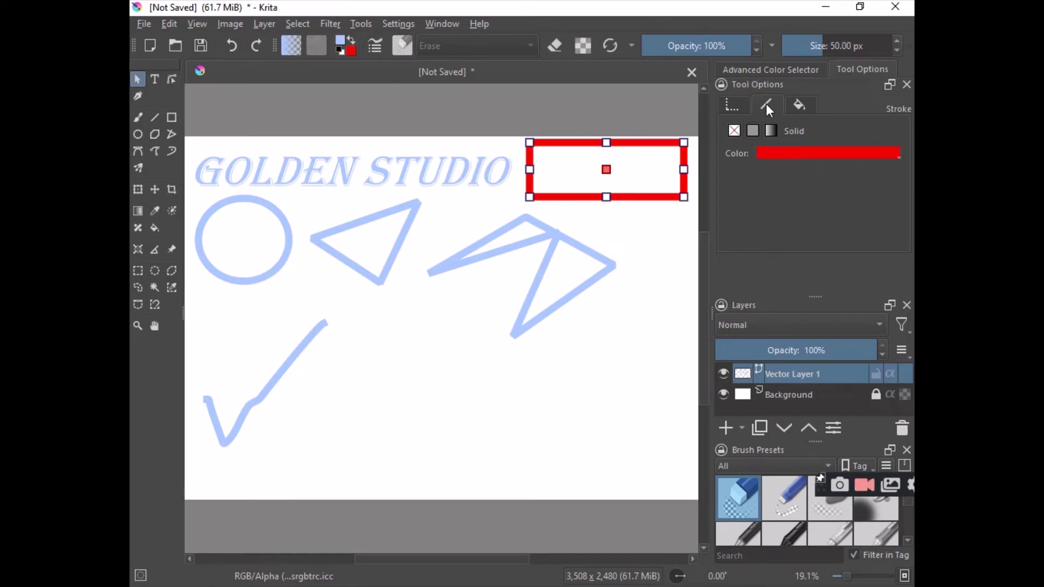
click(768, 152)
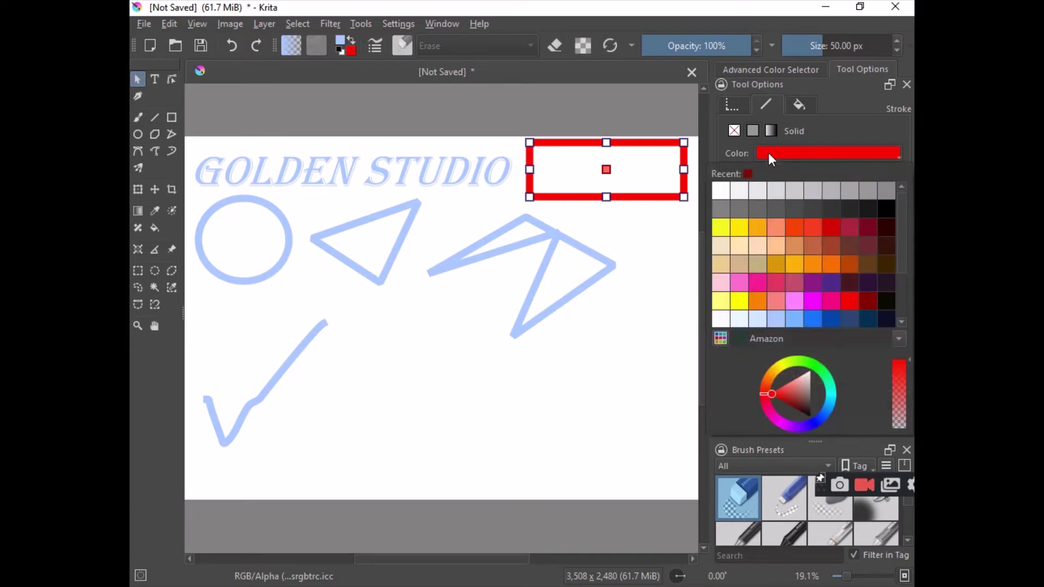
click(738, 228)
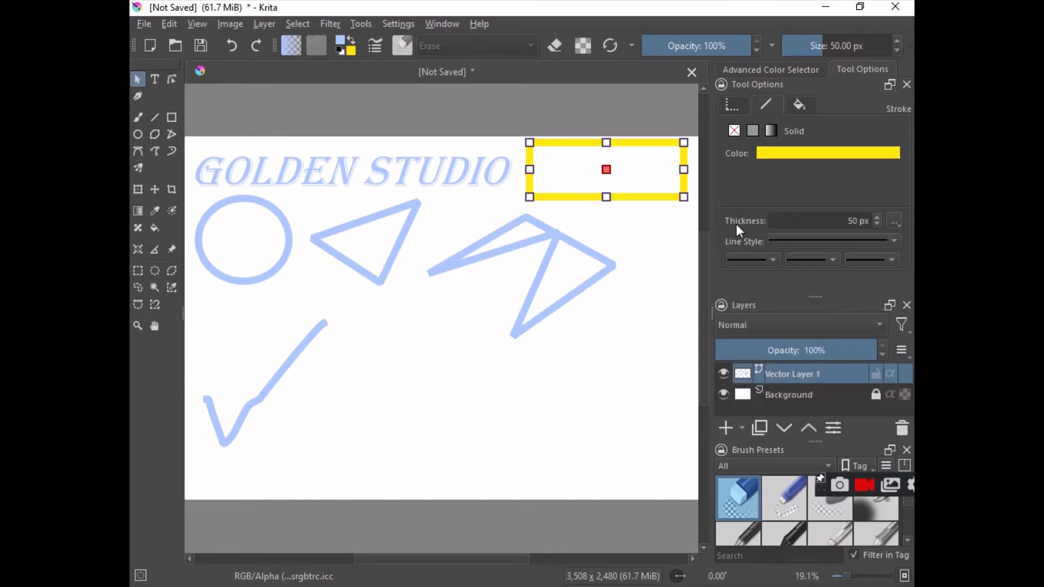
drag(634, 167, 635, 169)
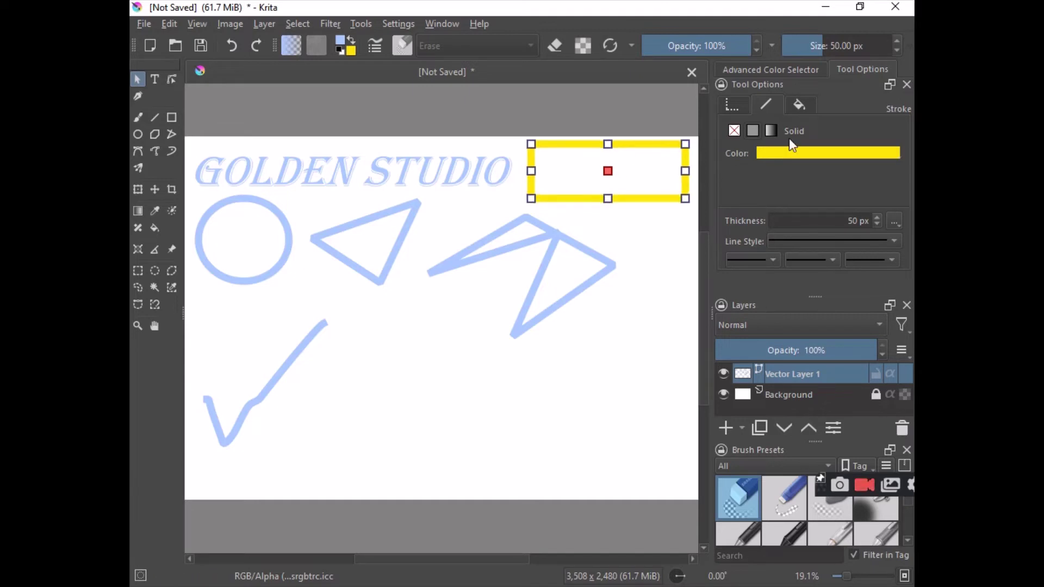
click(806, 155)
click(721, 224)
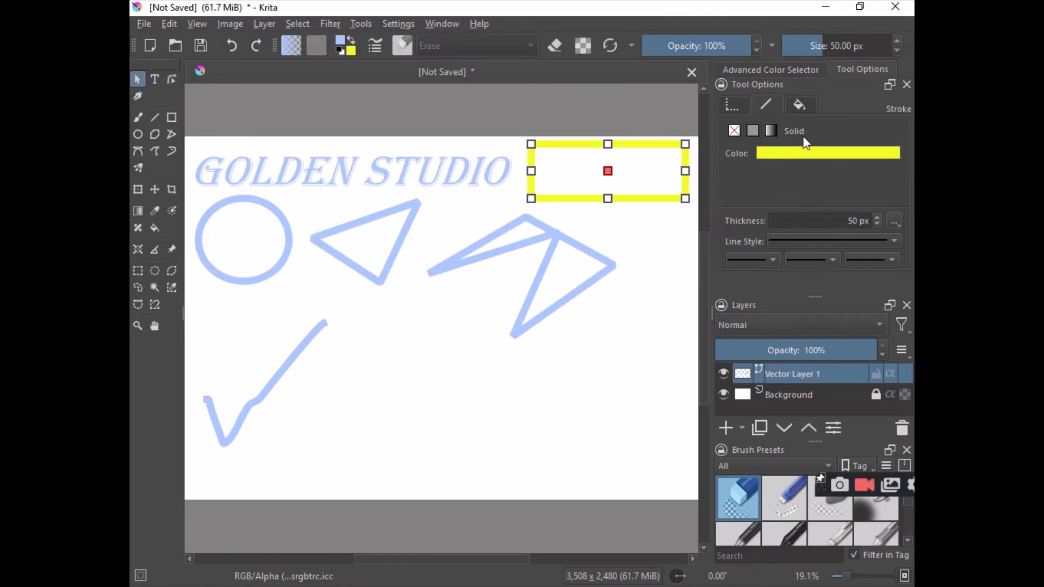
- Switch the rectangle's stroke to a linear gradient, adding two stops and coloring the first stop magenta #e816cc
click(771, 130)
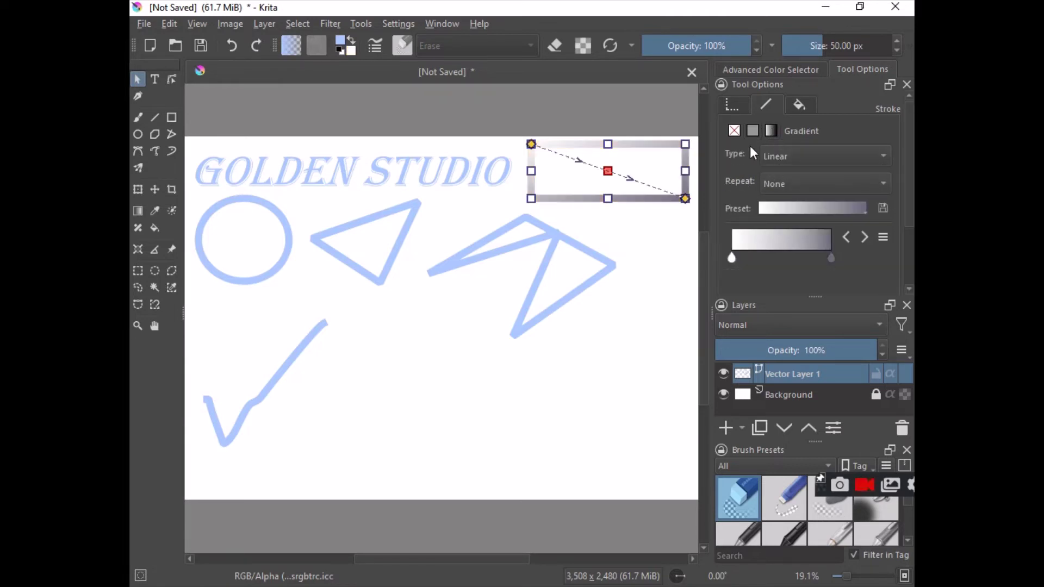
click(753, 239)
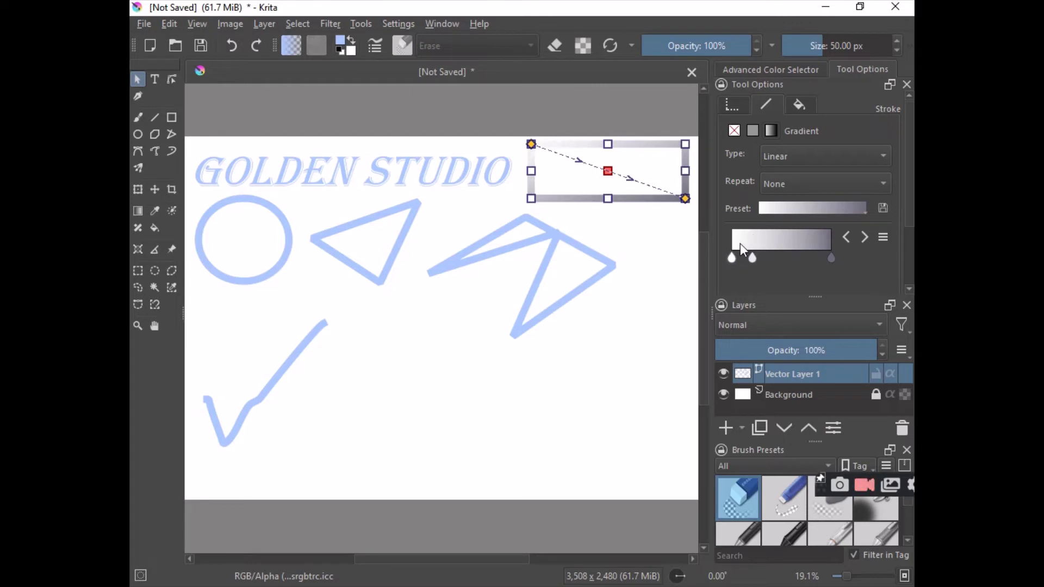
double_click(740, 244)
drag(444, 224, 462, 229)
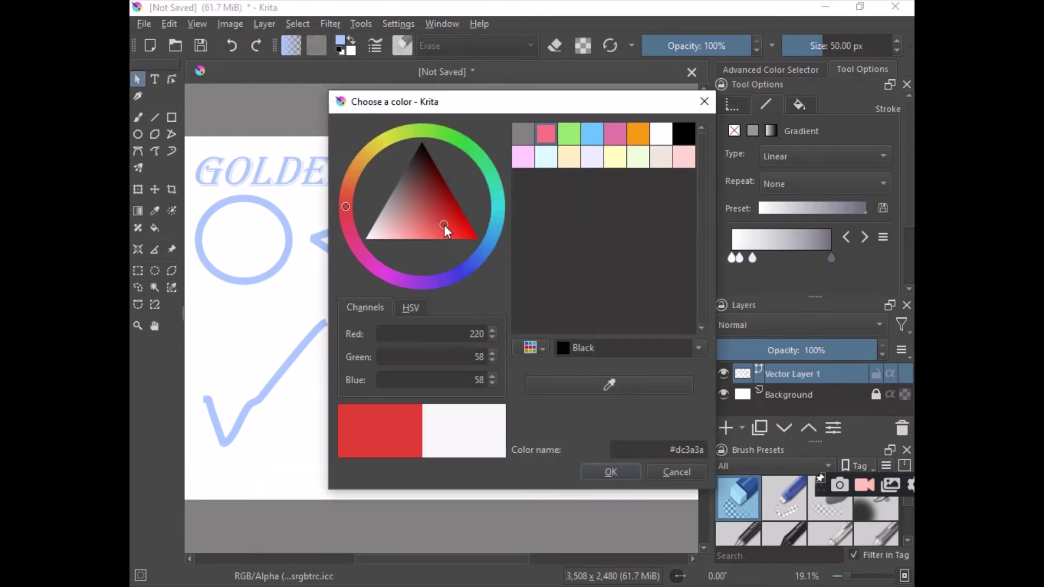
click(375, 267)
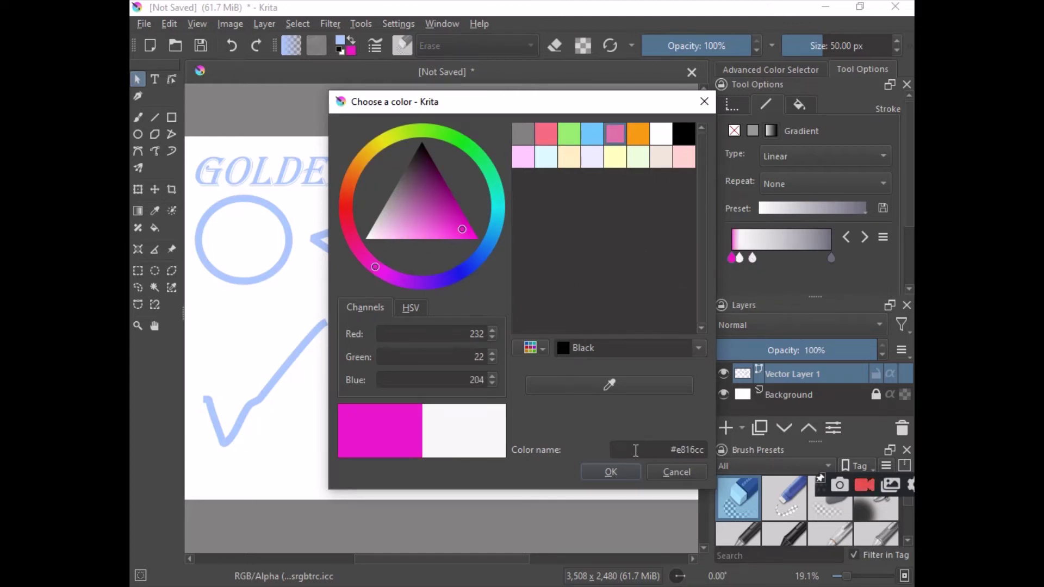
click(611, 471)
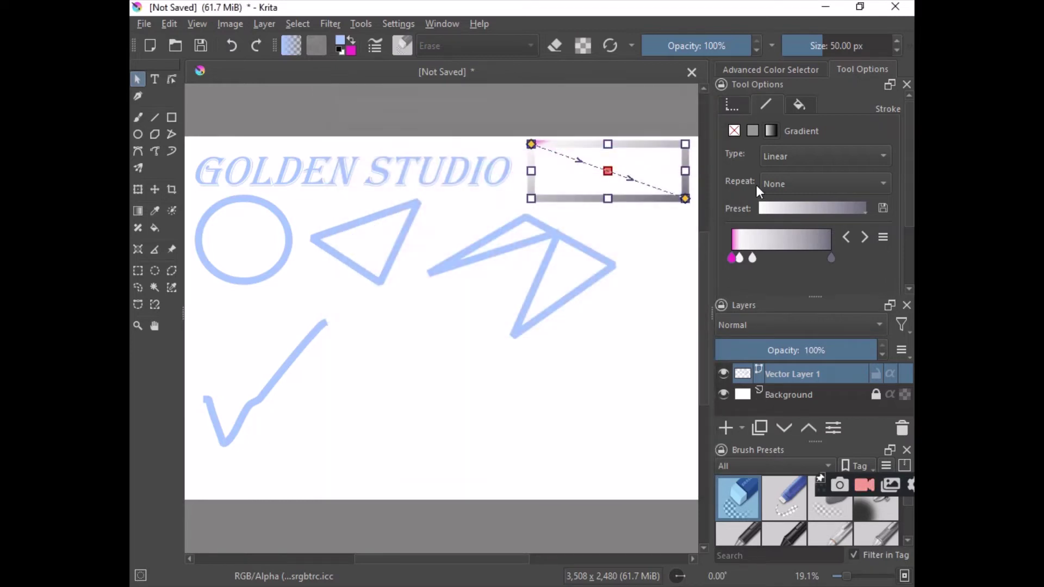
- Add a stop near the middle of the stroke gradient and color the first stop yellow #e6e64a
click(778, 241)
double_click(778, 240)
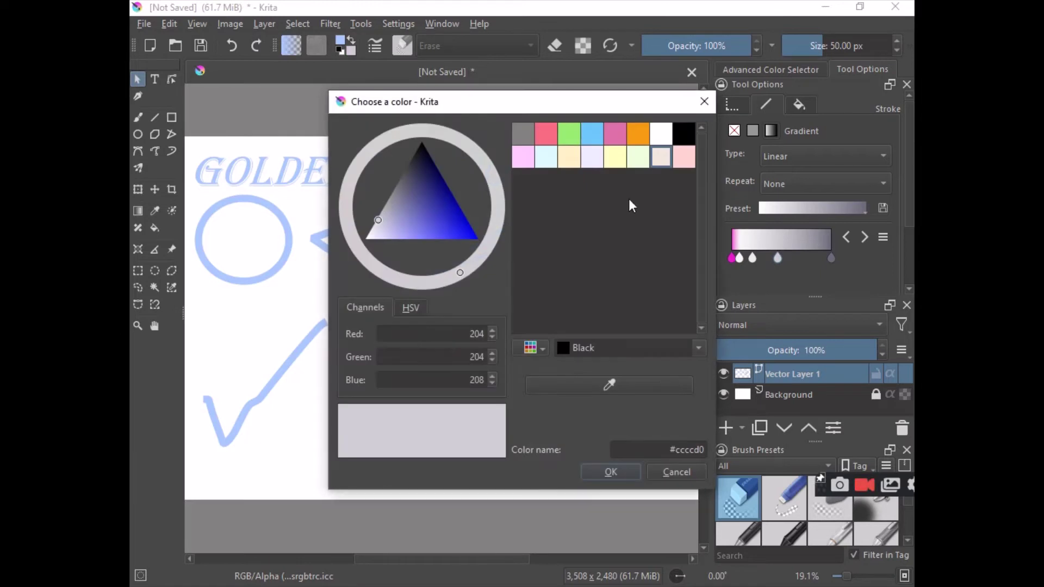
click(615, 157)
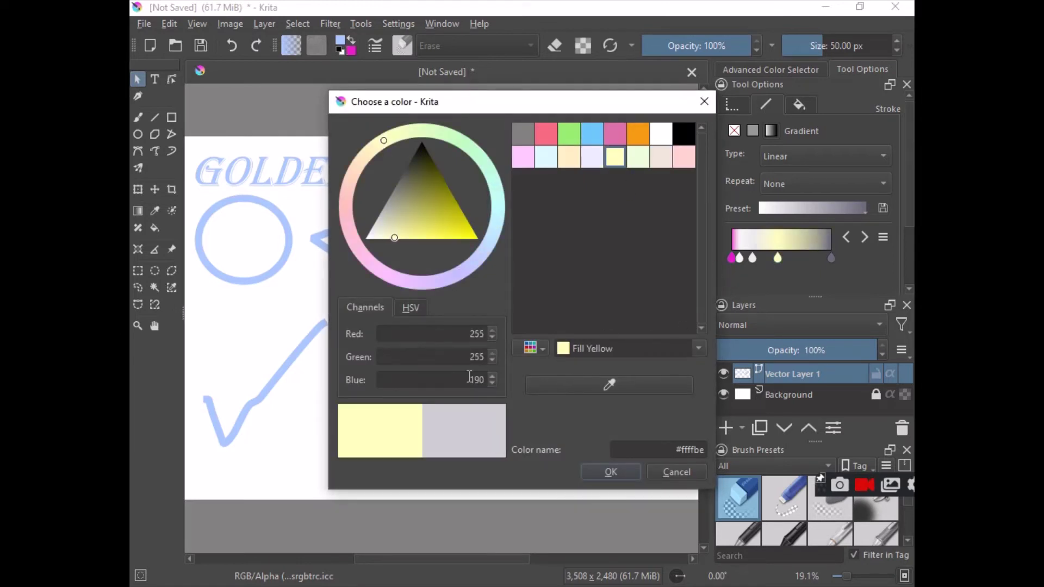
click(439, 228)
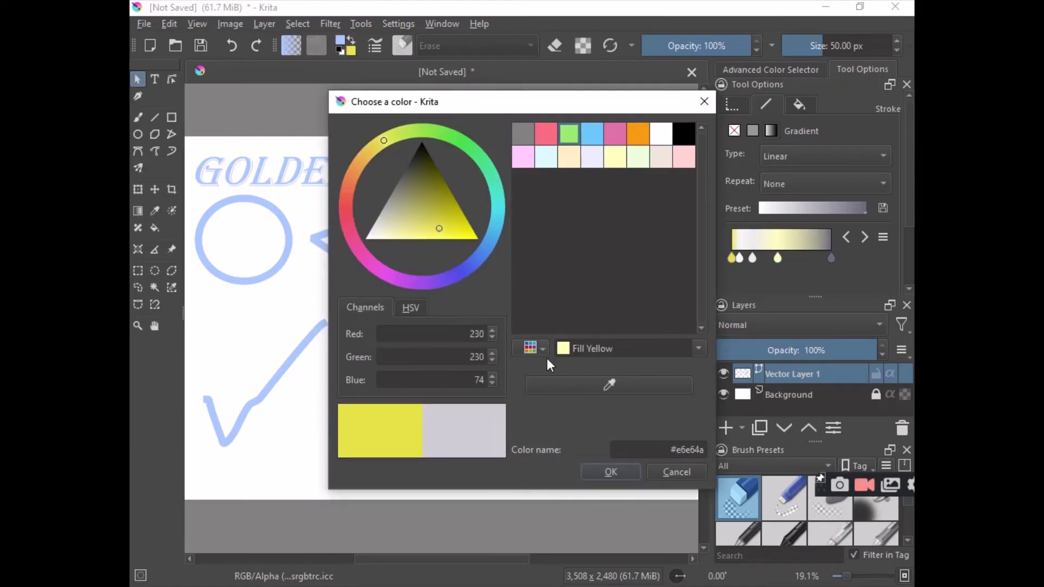
click(618, 472)
- Add two more stops to the stroke gradient and color the first stop blue #1212d9
click(785, 241)
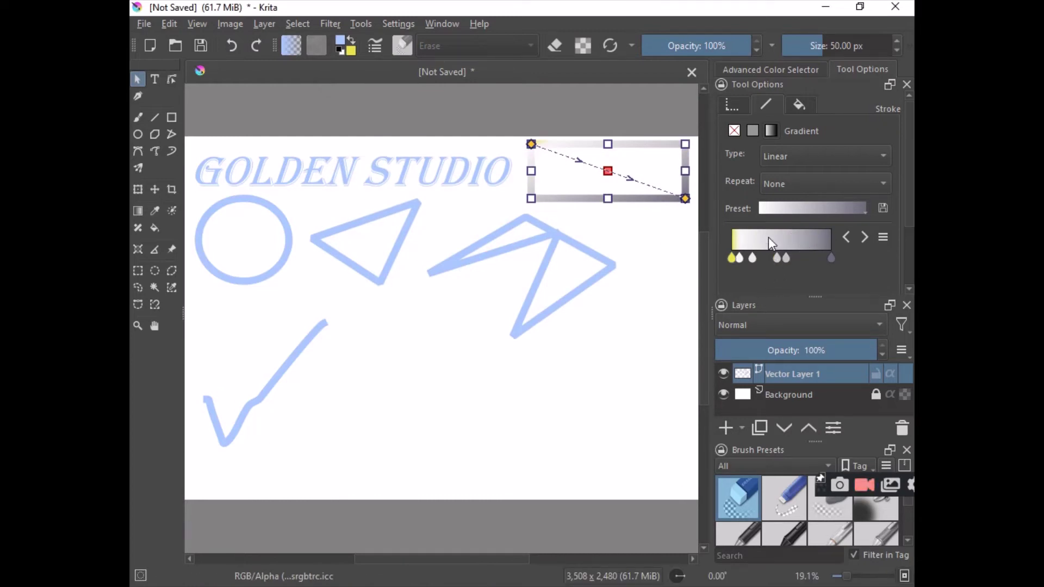
double_click(761, 236)
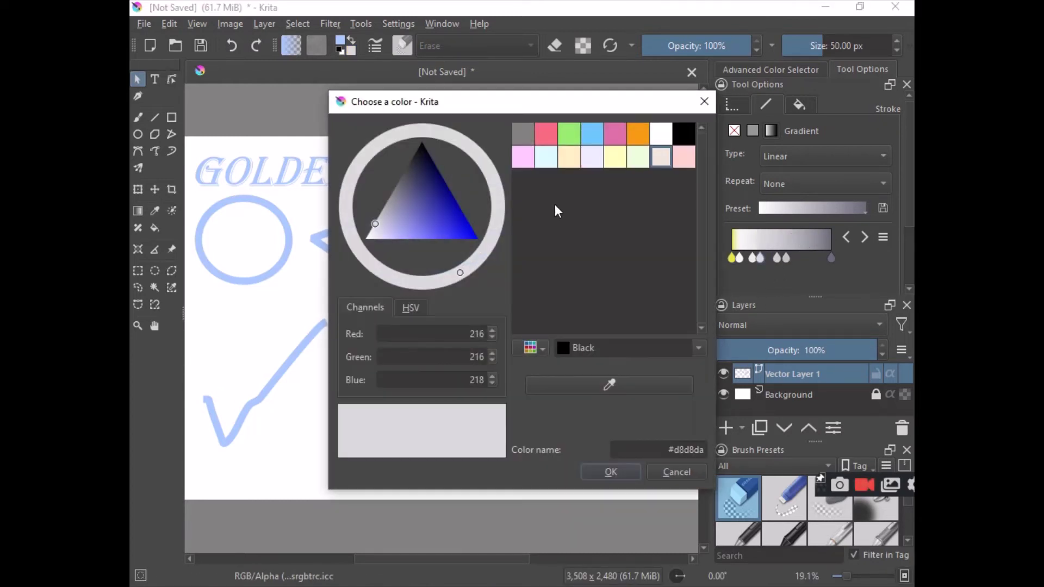
click(461, 223)
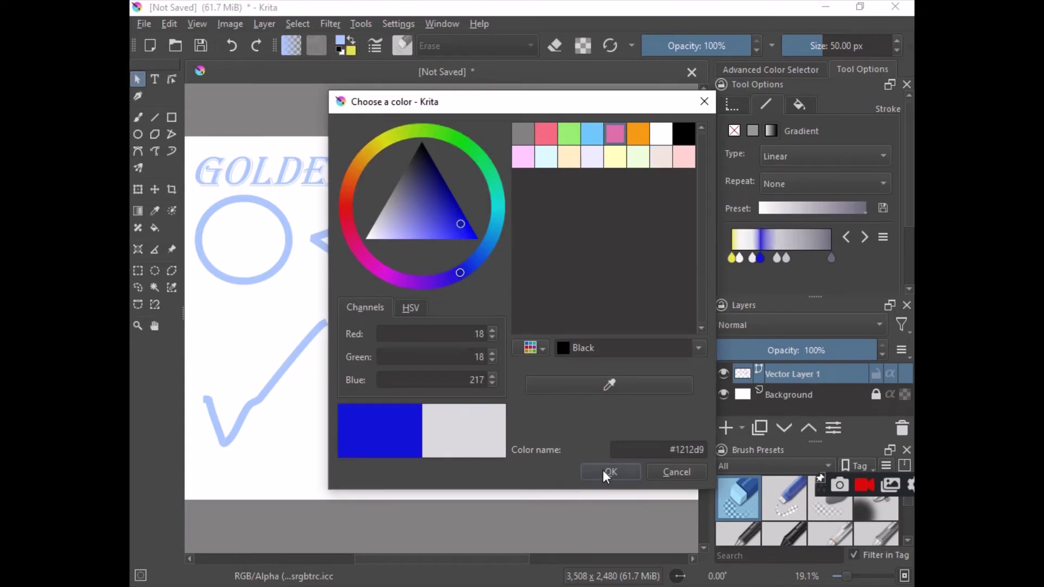
click(603, 471)
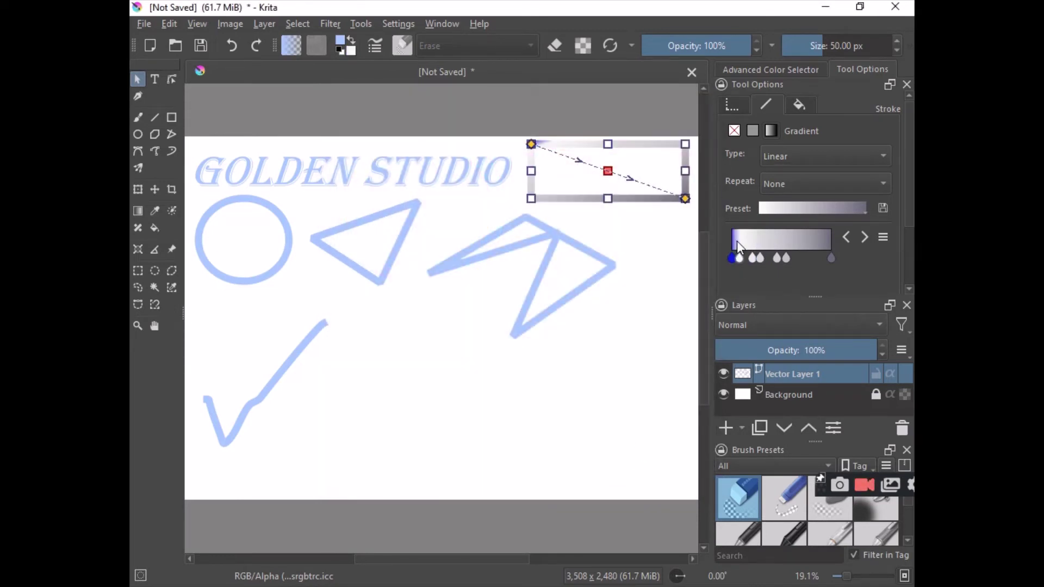
- Rearrange the light stops along the rectangle's stroke gradient
click(800, 244)
mouse_move(800, 243)
mouse_down()
mouse_move(821, 242)
mouse_move(732, 244)
mouse_move(758, 238)
mouse_move(739, 259)
mouse_move(790, 255)
mouse_up()
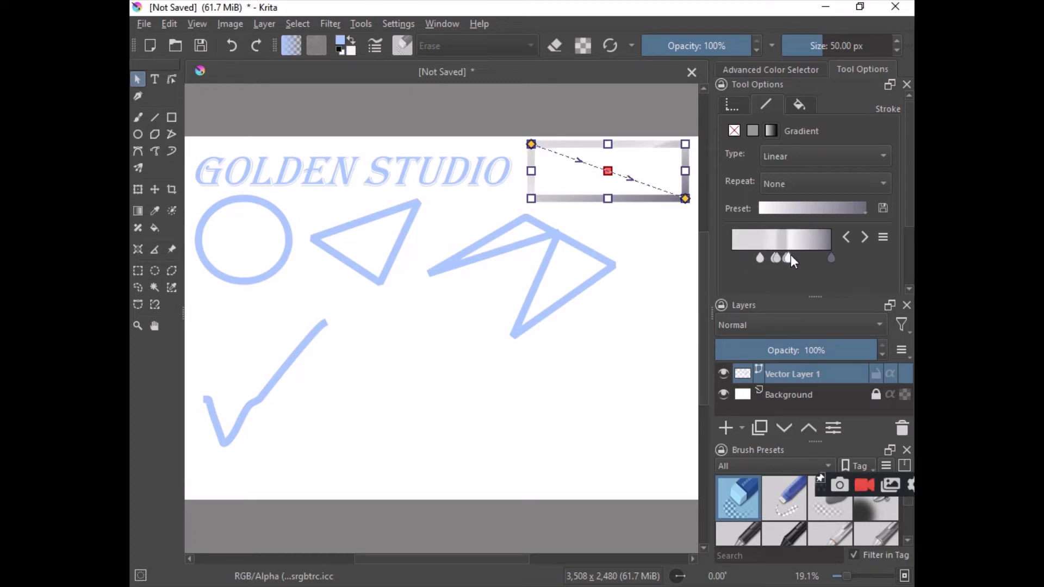
click(740, 258)
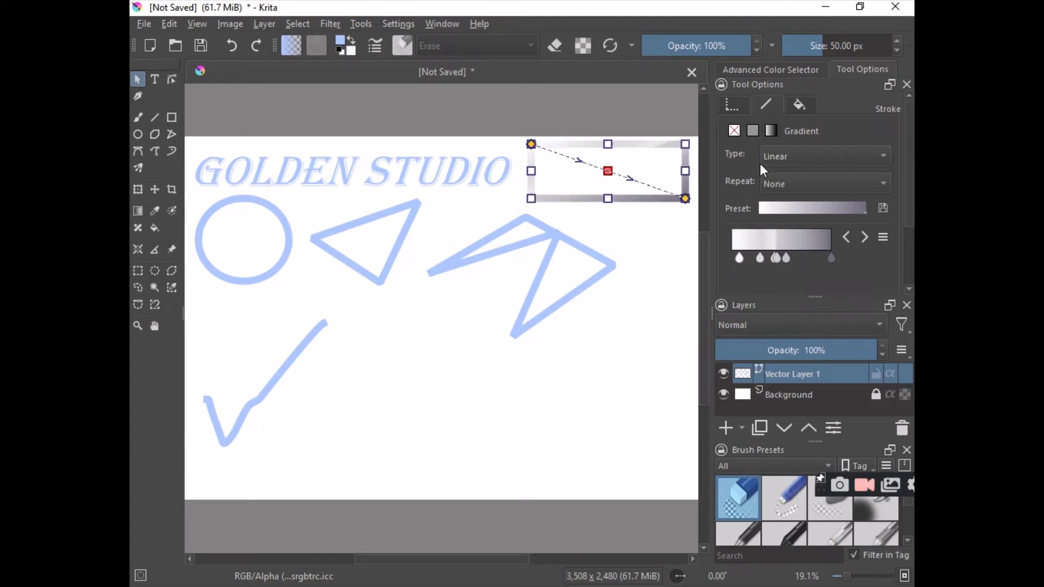
- Return the rectangle's stroke to solid yellow and shift the rectangle slightly downward
click(755, 128)
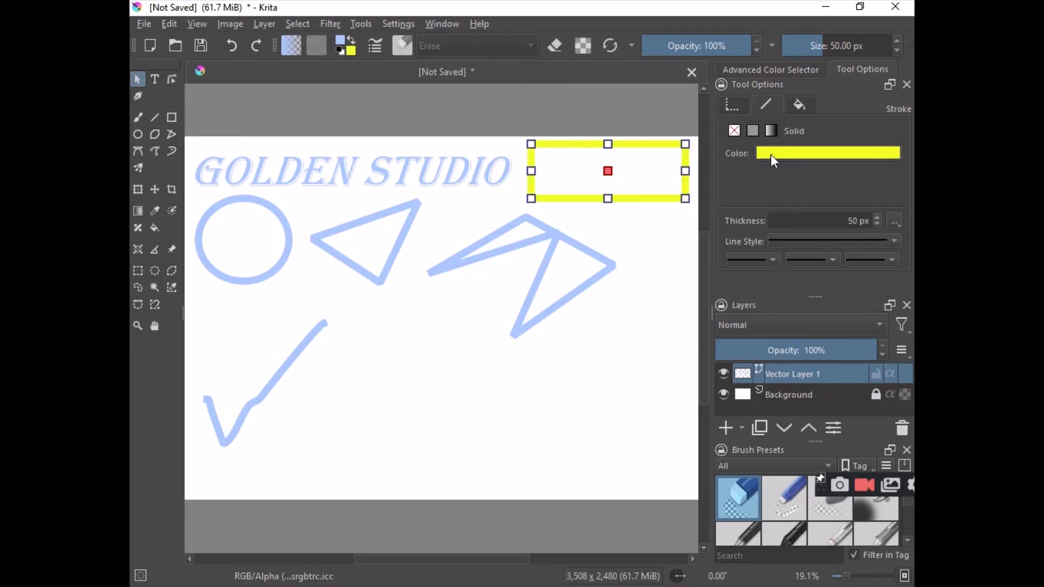
click(682, 234)
click(612, 176)
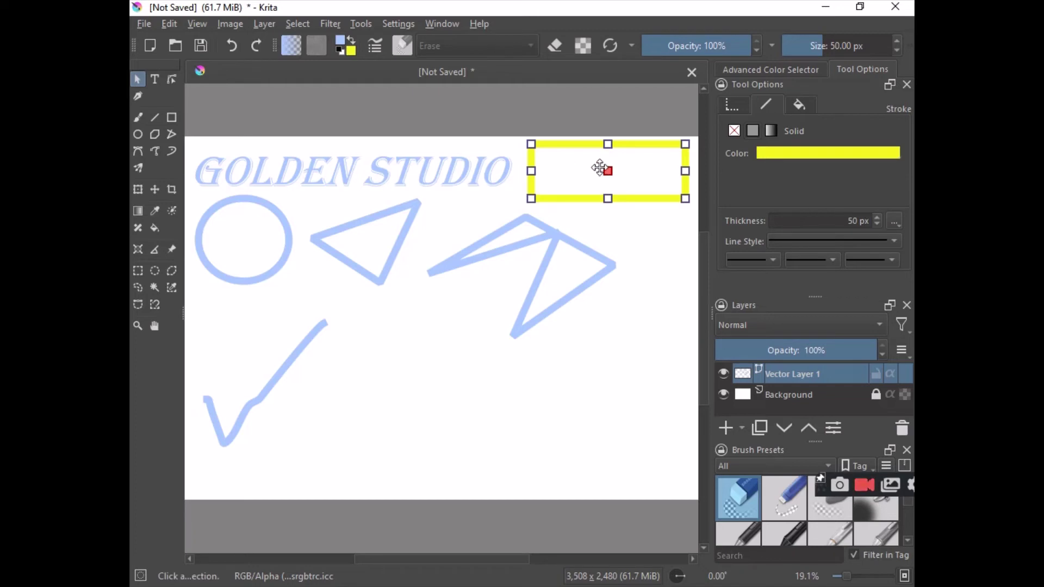
mouse_move(629, 158)
mouse_down()
mouse_move(611, 189)
mouse_move(555, 231)
mouse_move(625, 179)
mouse_move(629, 163)
mouse_up()
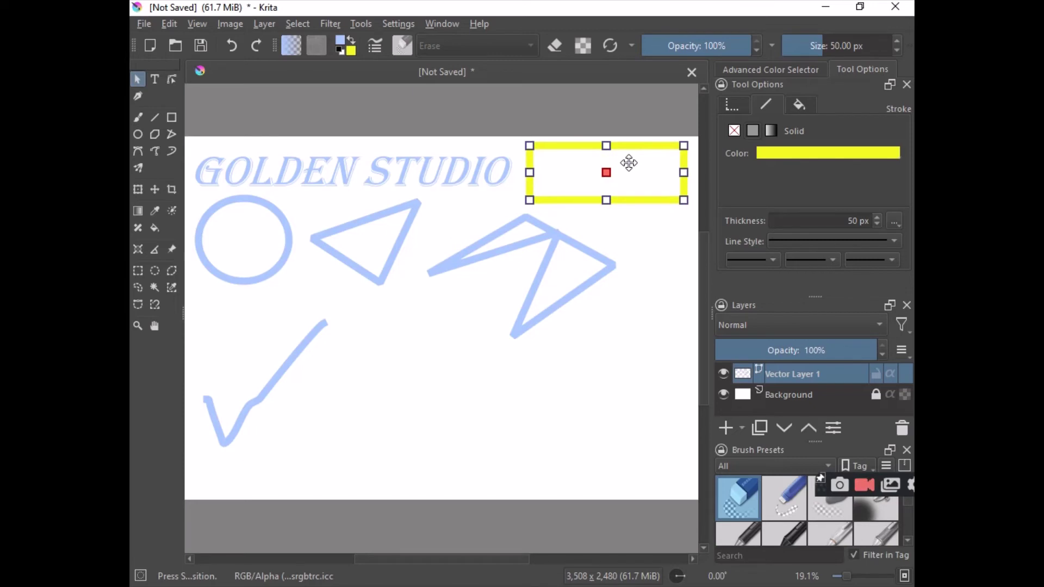
- Give the rectangle a solid deep pink fill and nudge it slightly up and to the left
click(802, 106)
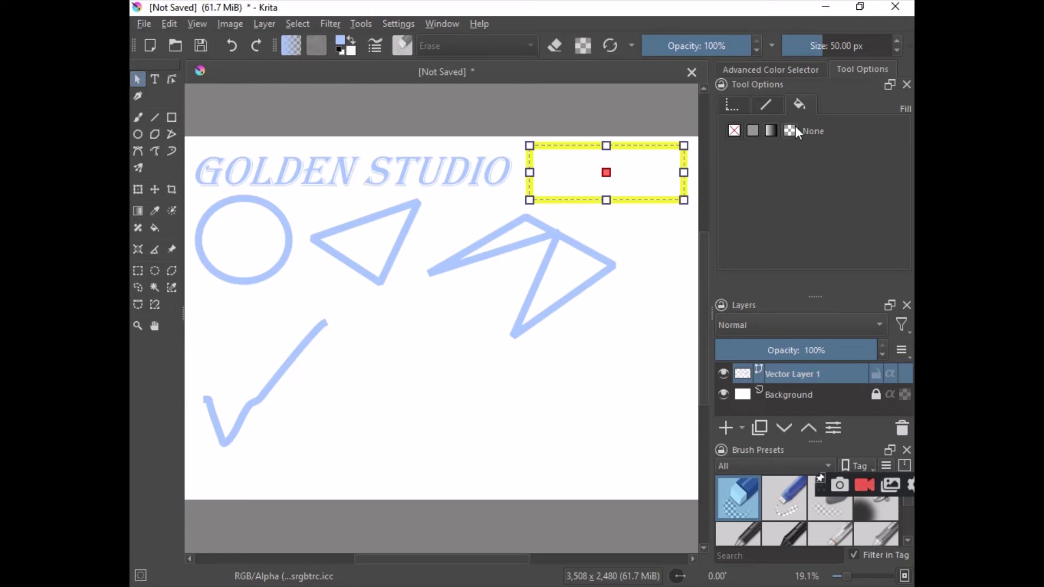
click(752, 132)
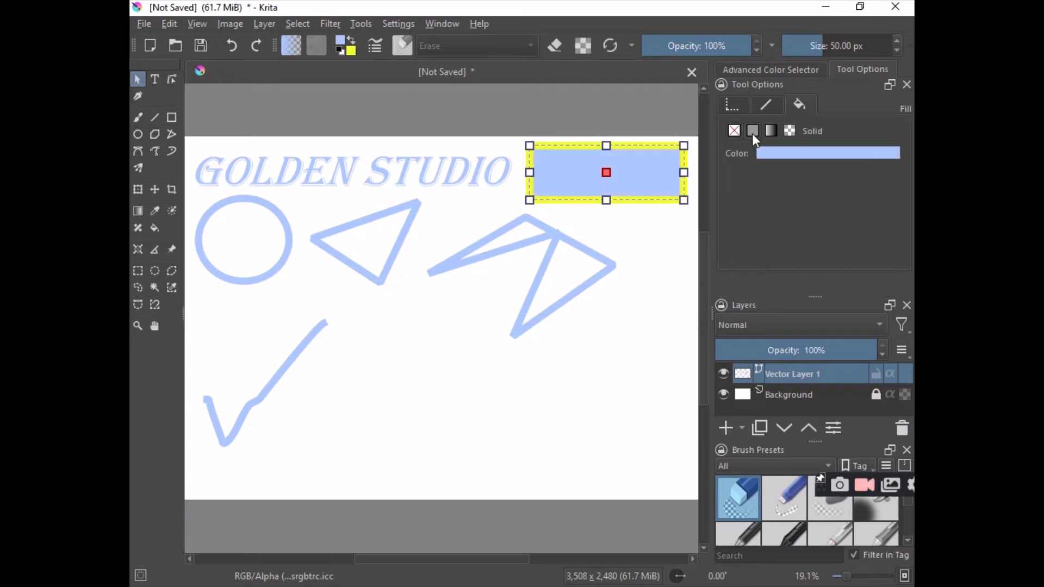
click(778, 154)
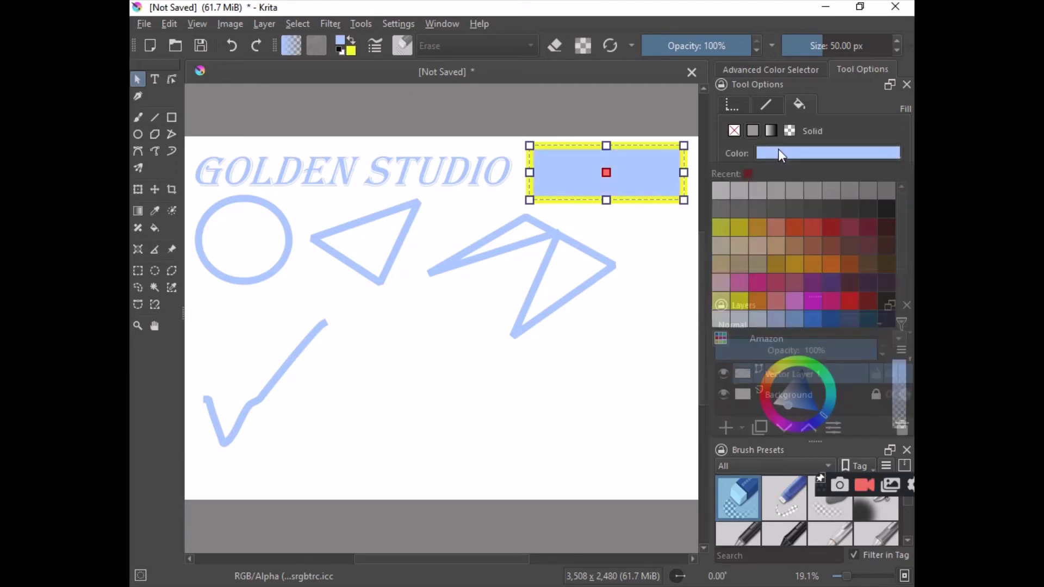
click(758, 291)
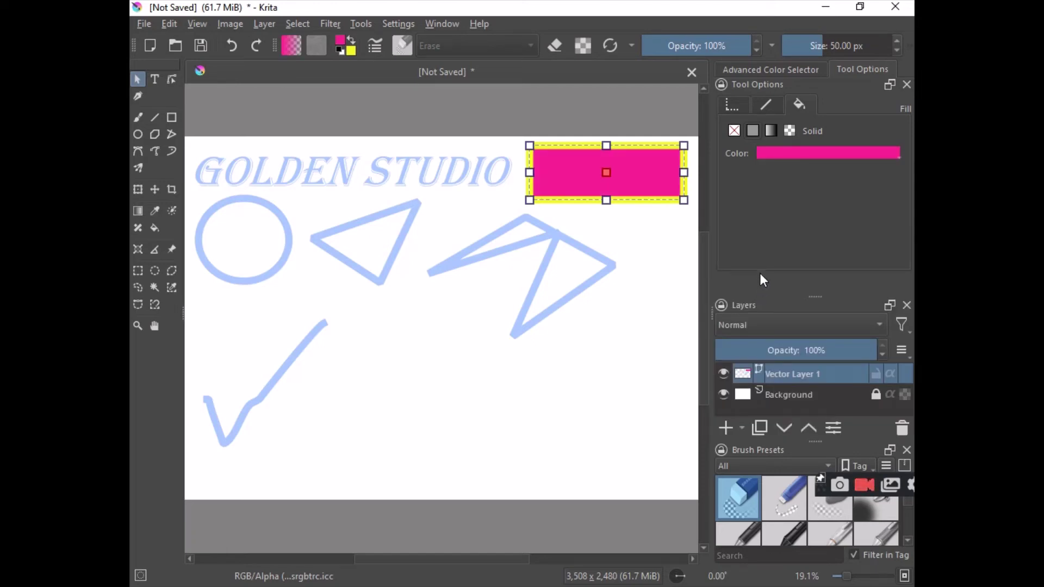
mouse_move(625, 168)
mouse_down()
mouse_move(585, 233)
mouse_move(549, 235)
mouse_move(514, 172)
mouse_move(275, 163)
mouse_move(532, 159)
mouse_move(261, 163)
mouse_move(644, 170)
mouse_move(618, 163)
mouse_up()
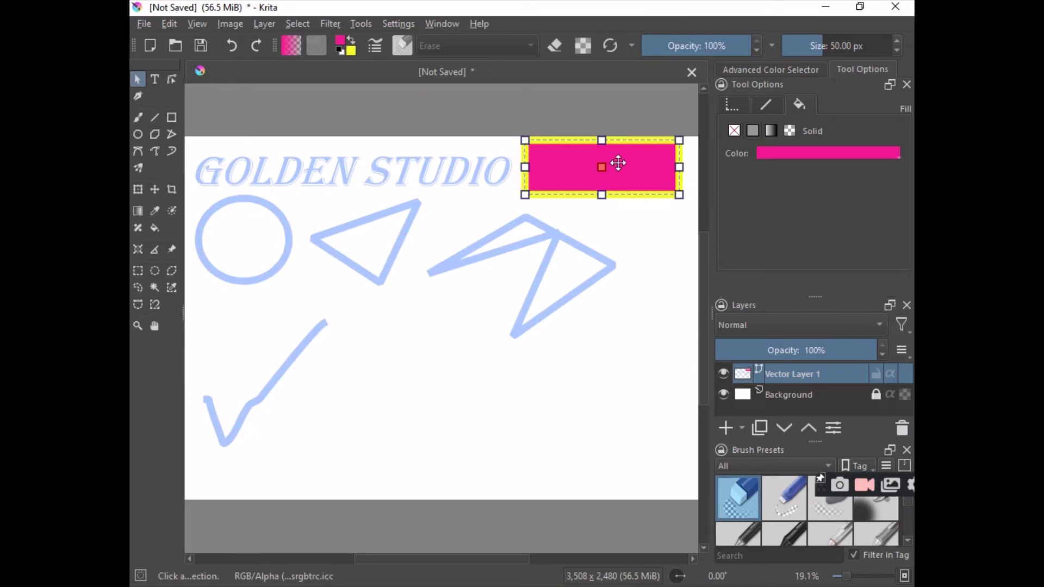
- Change the fill color of the GOLDEN STUDIO text to solid Cadium yellow
click(298, 177)
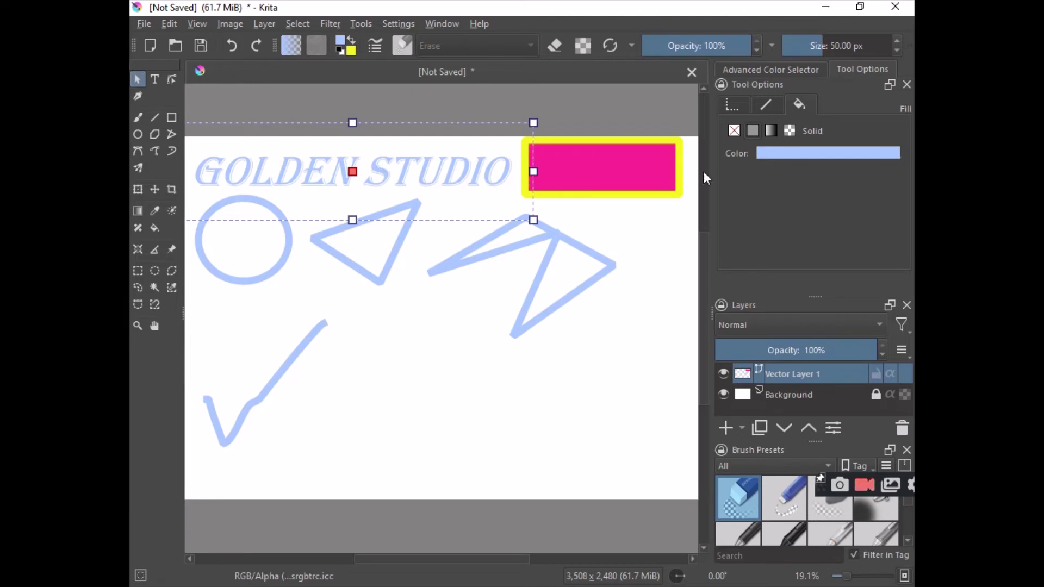
click(789, 153)
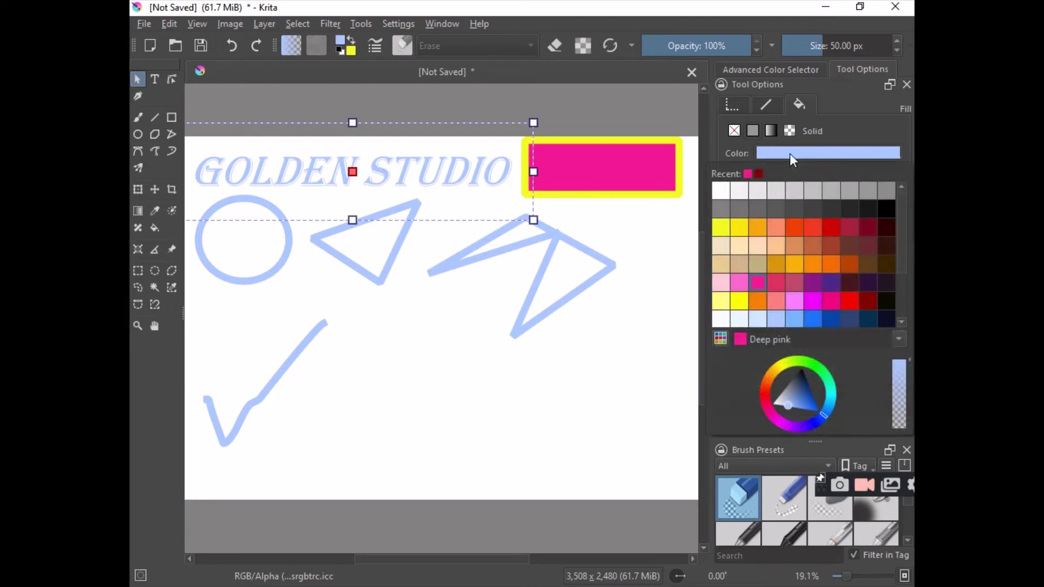
click(740, 221)
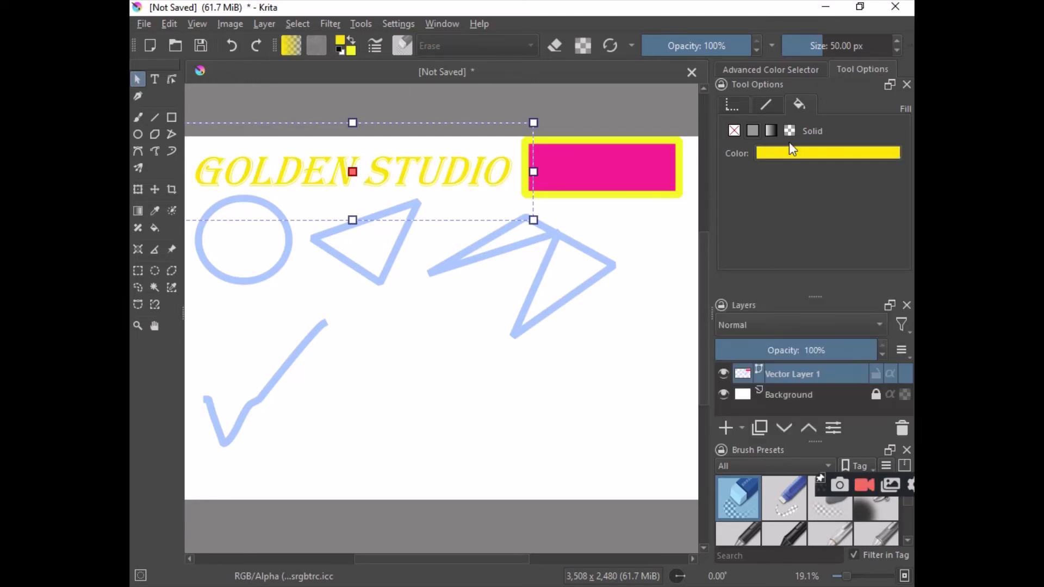
- Add a solid salmon pink stroke to the GOLDEN STUDIO text and move the text to the lower middle of the page
click(759, 107)
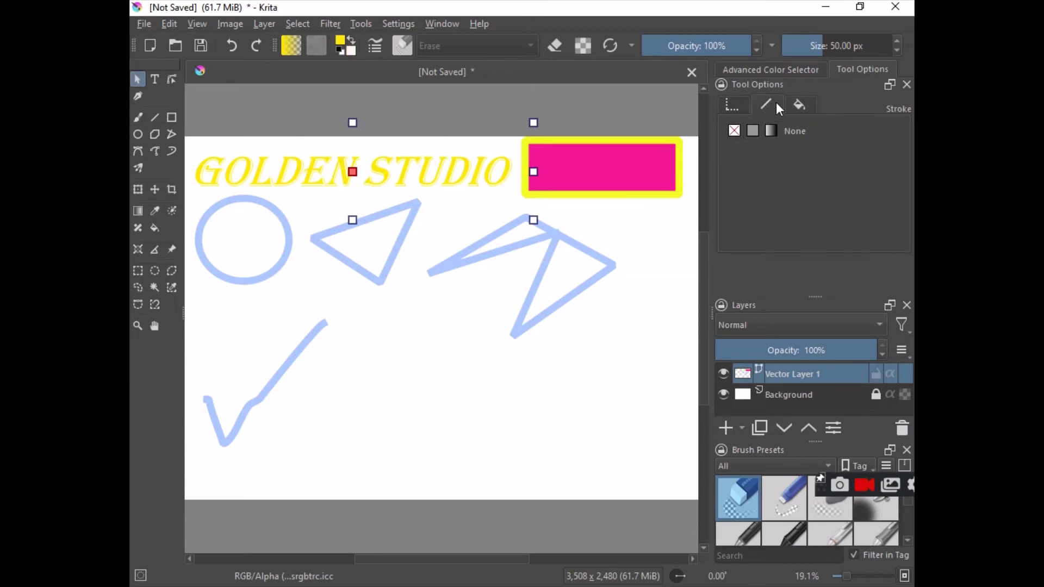
click(754, 132)
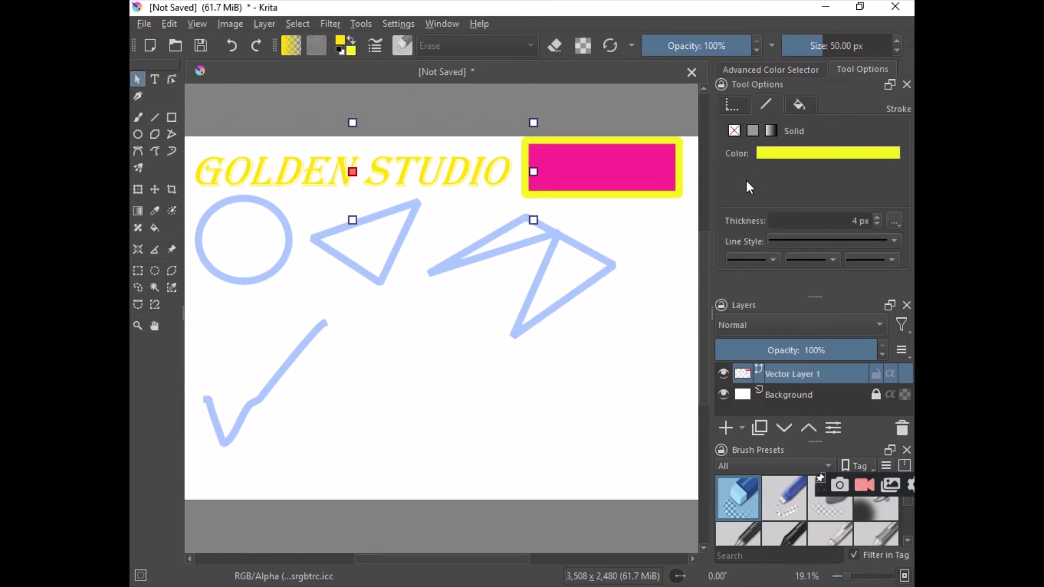
click(787, 155)
click(776, 302)
drag(402, 167, 534, 402)
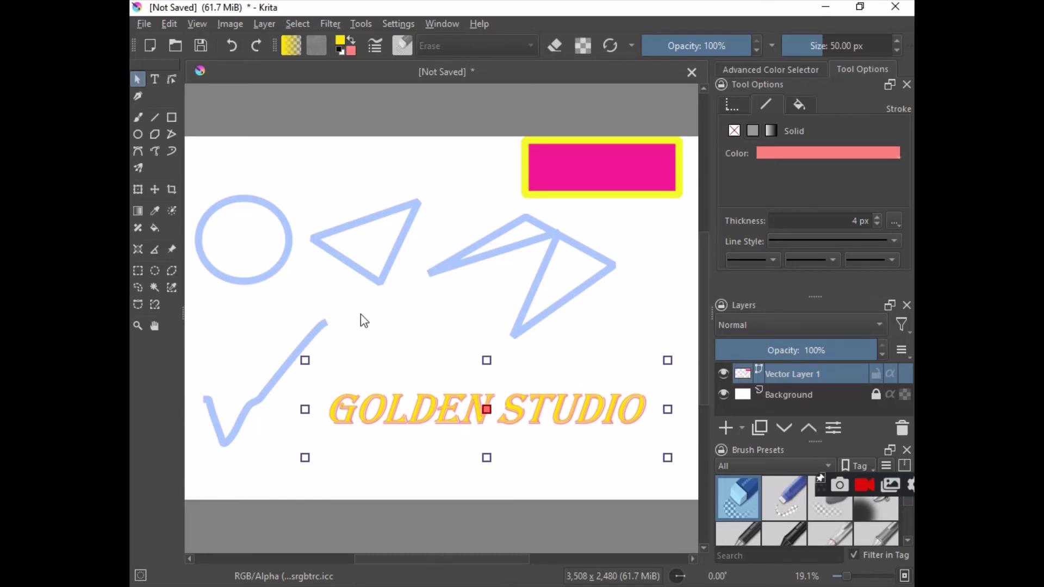
- Set the circle's stroke to solid Cadium yellow, trying a gradient stroke along the way
click(271, 254)
click(835, 156)
click(739, 227)
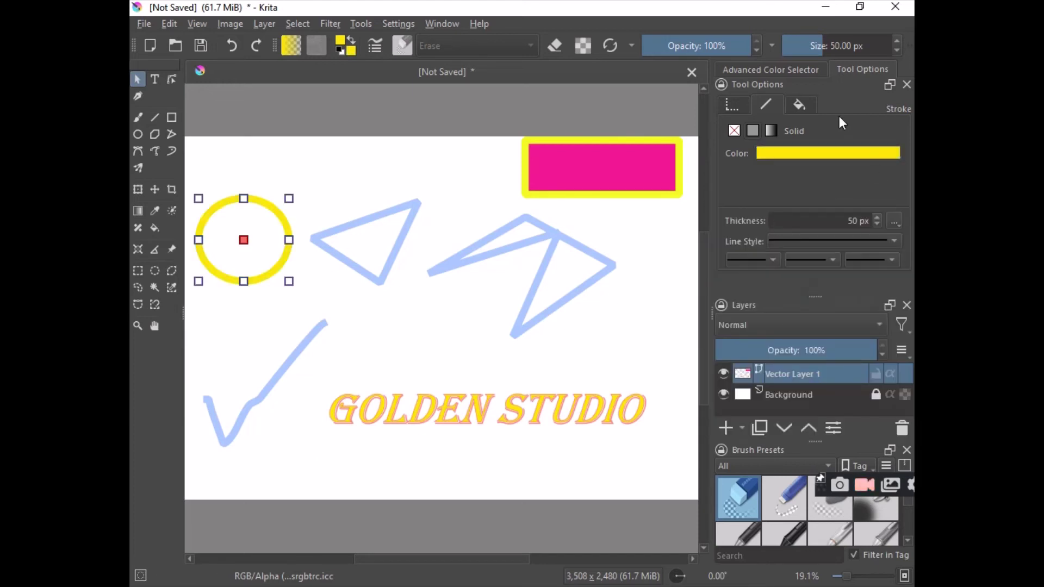
click(770, 130)
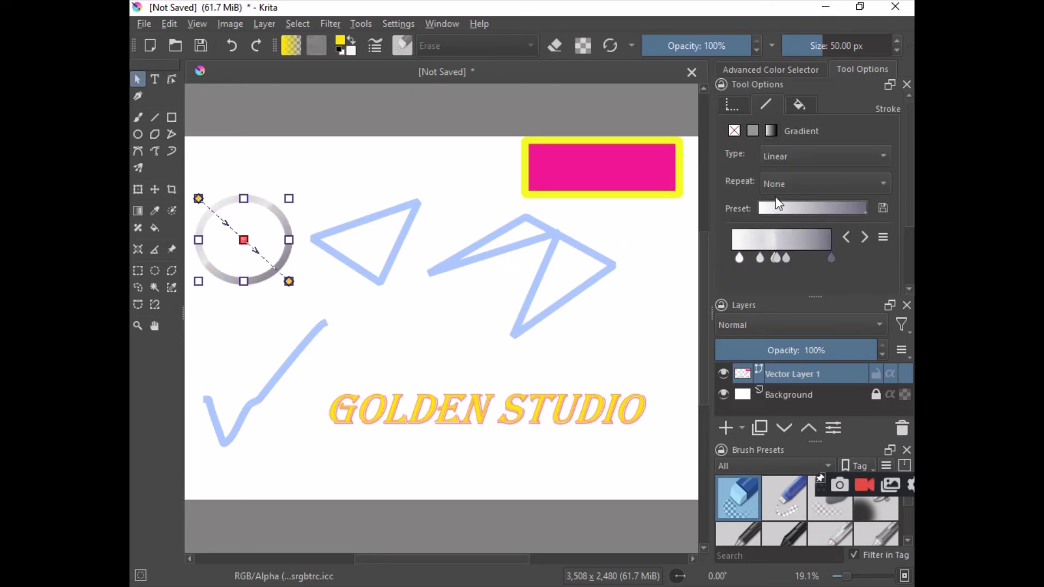
click(753, 132)
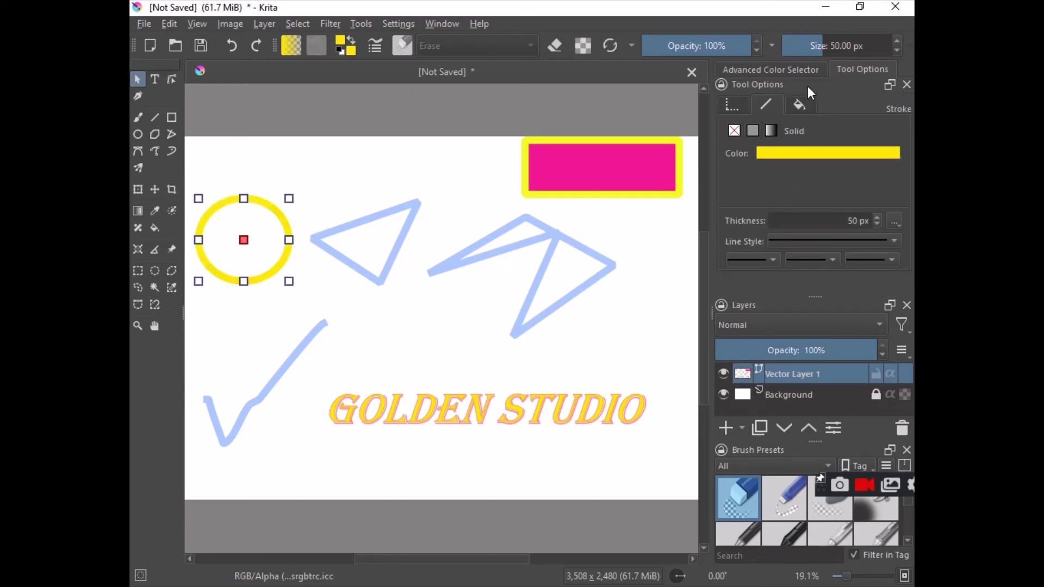
- Give the circle a linear gradient fill and add another stop near the start of the gradient
click(798, 105)
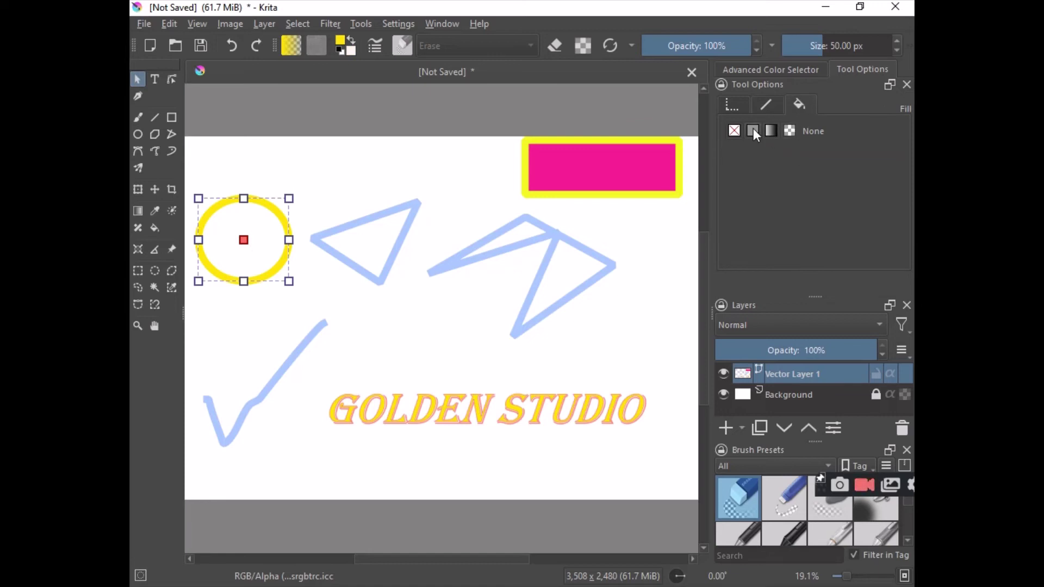
click(769, 131)
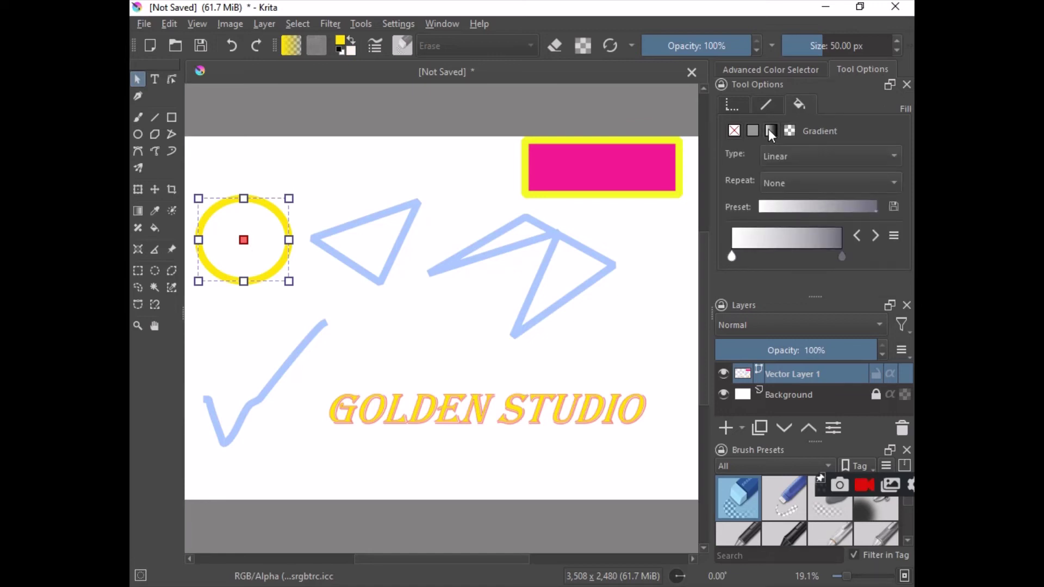
double_click(752, 241)
click(621, 132)
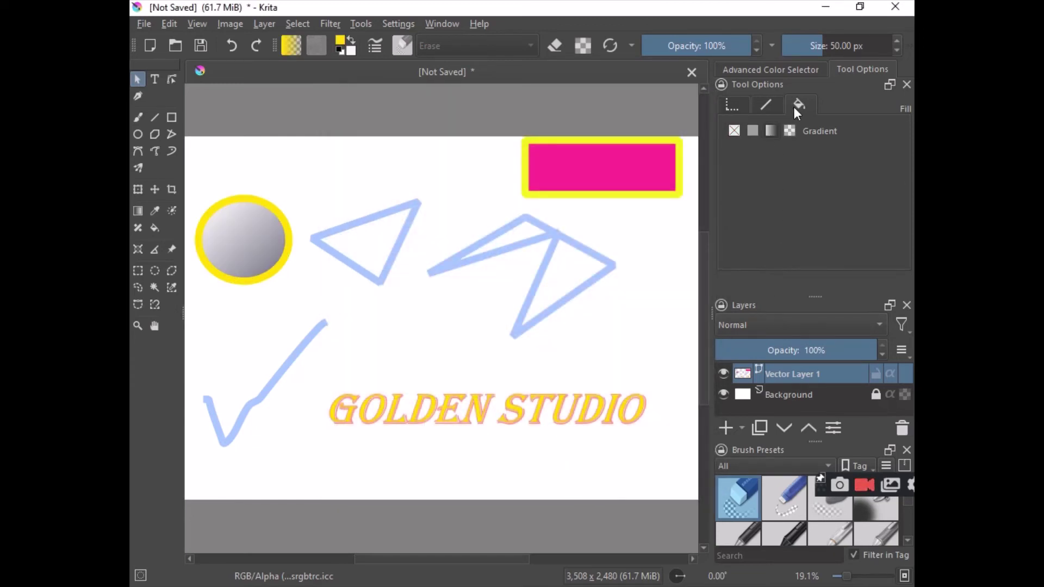
- Place the pink stop just after the white one in the circle's fill gradient and move the circle up and slightly right
click(237, 233)
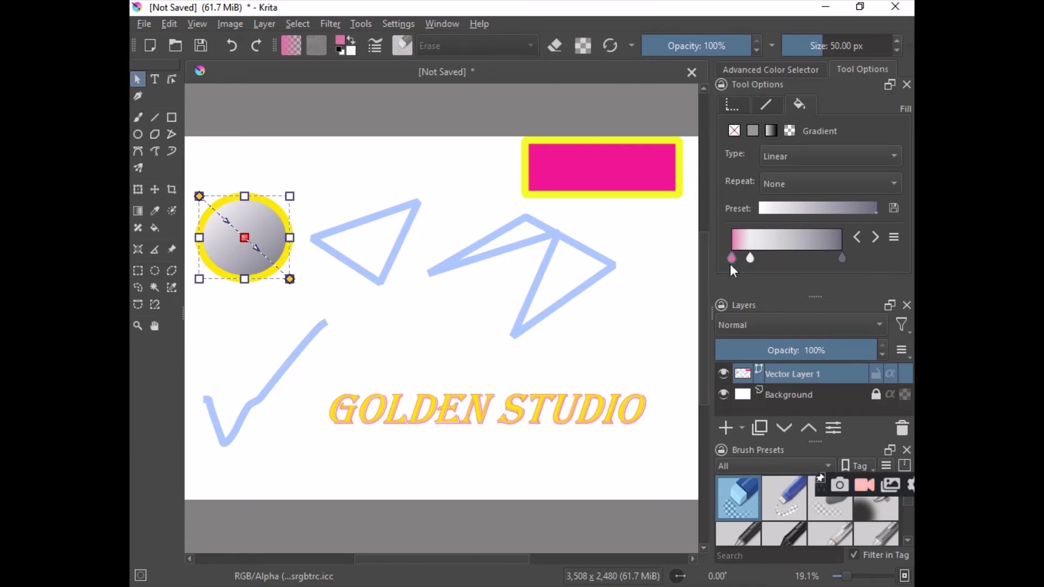
drag(732, 259, 763, 247)
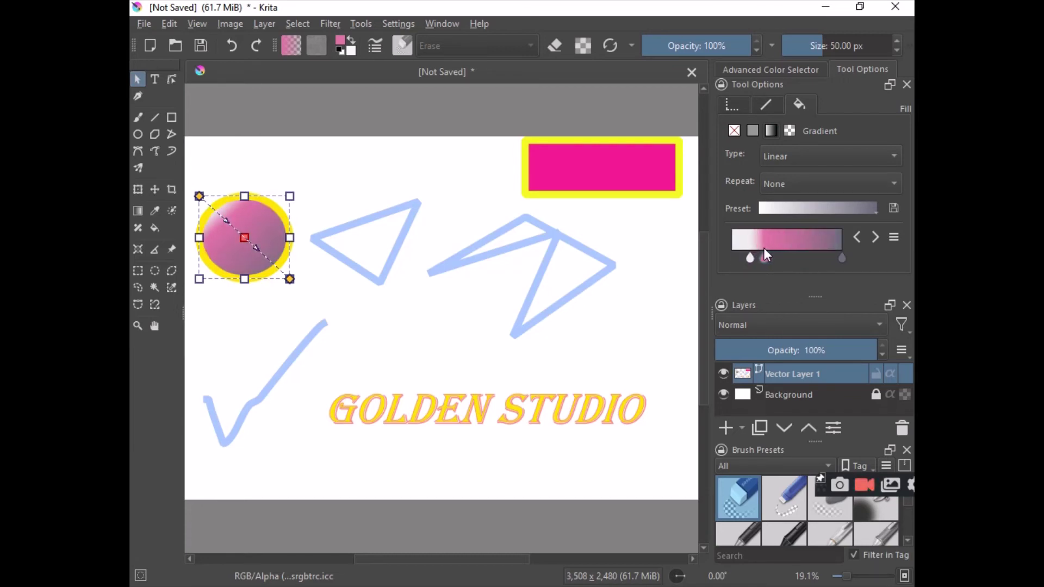
click(351, 323)
drag(248, 240, 253, 190)
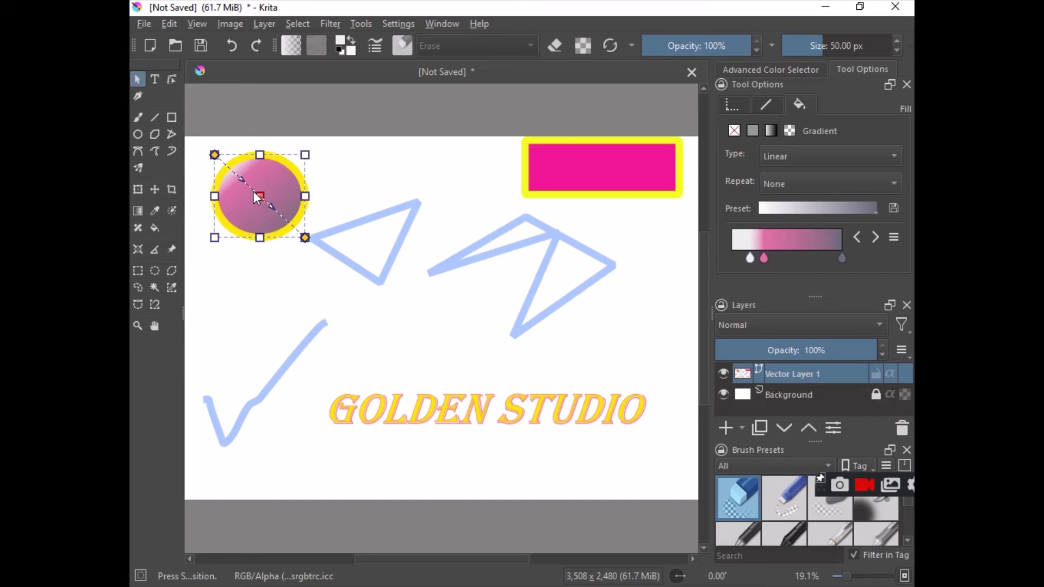
- Fill the triangle with solid Cadium yellow and set its stroke color to RGB Red
click(356, 265)
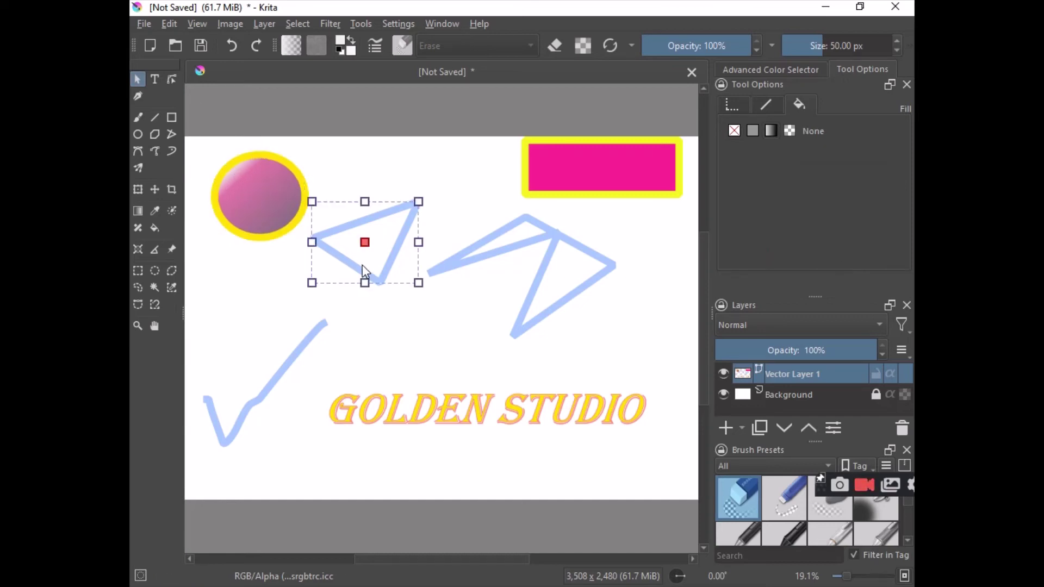
click(752, 131)
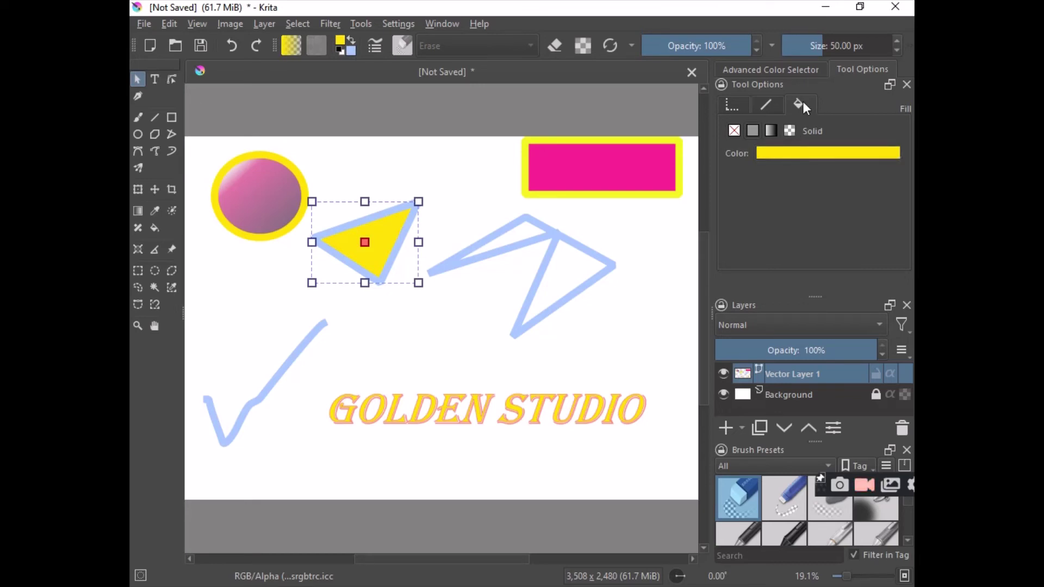
click(772, 103)
click(781, 151)
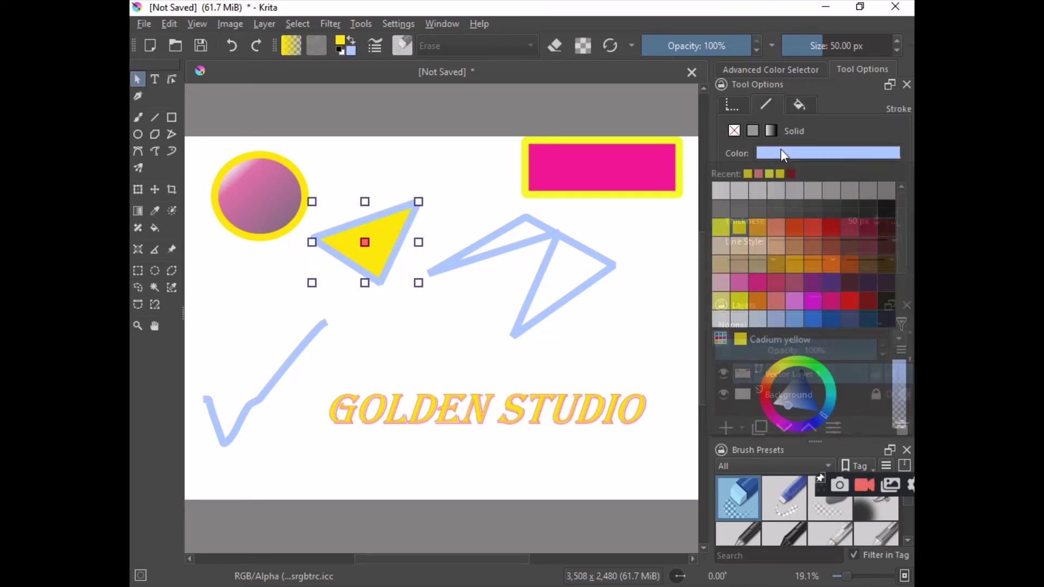
click(866, 299)
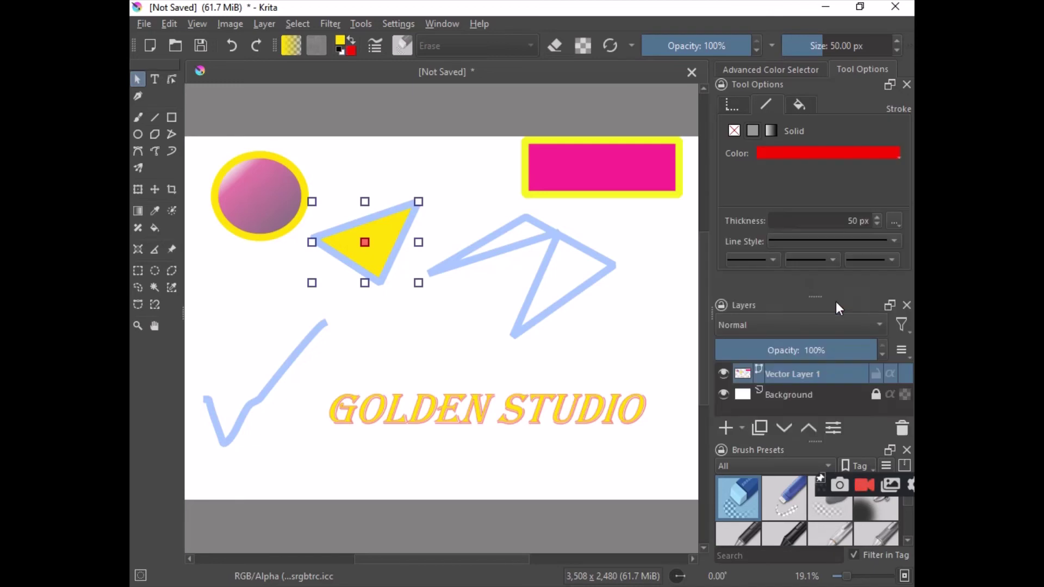
- Move the light blue angular path beneath the pink rectangle slightly to the right
click(553, 238)
drag(557, 236, 589, 241)
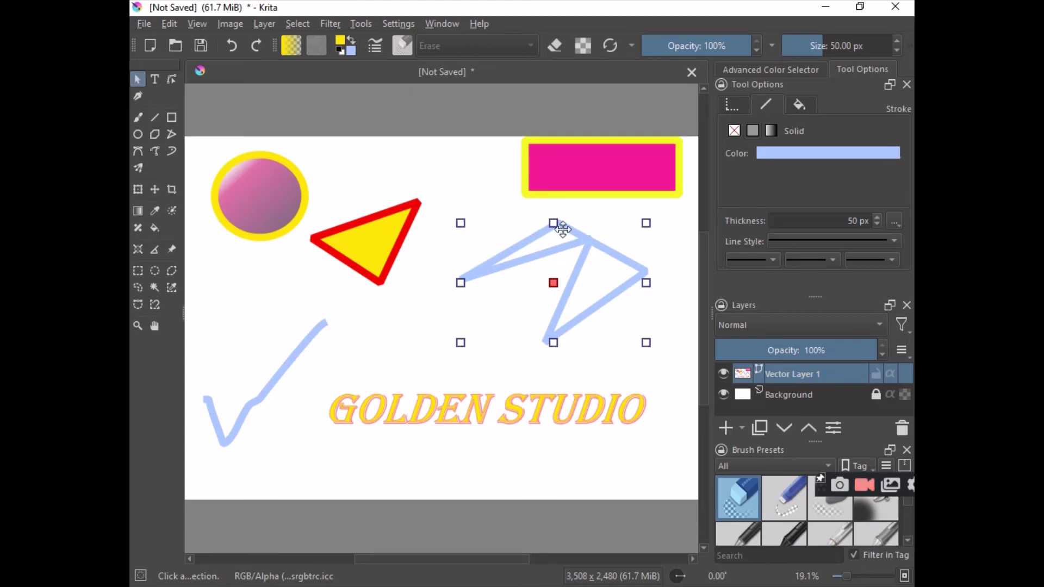
click(408, 229)
drag(601, 256, 603, 256)
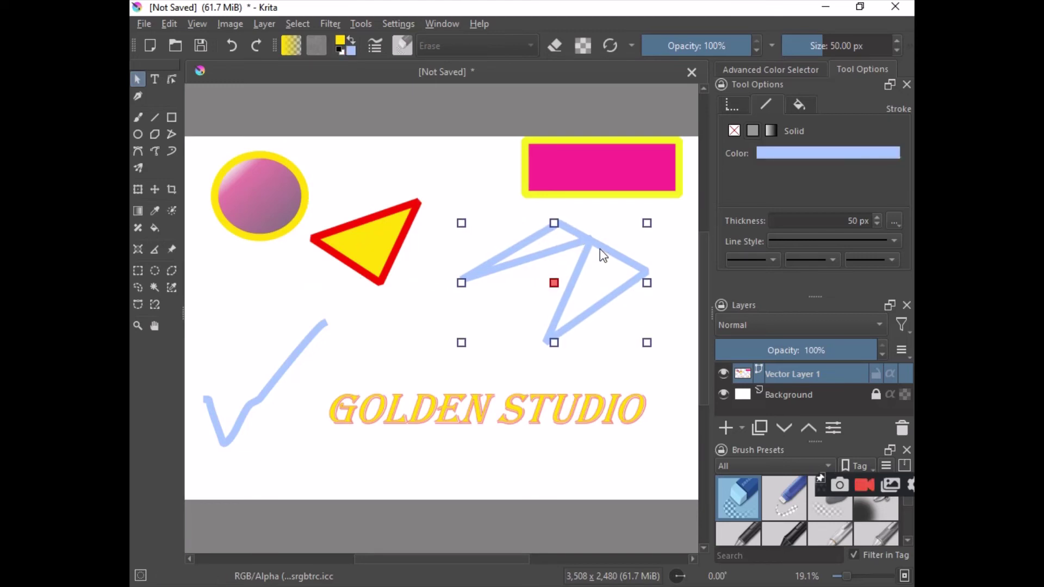
- Reshape the angular path by bending its lower-right and upper-left segments outward and moving the inner node to the lower left
double_click(583, 275)
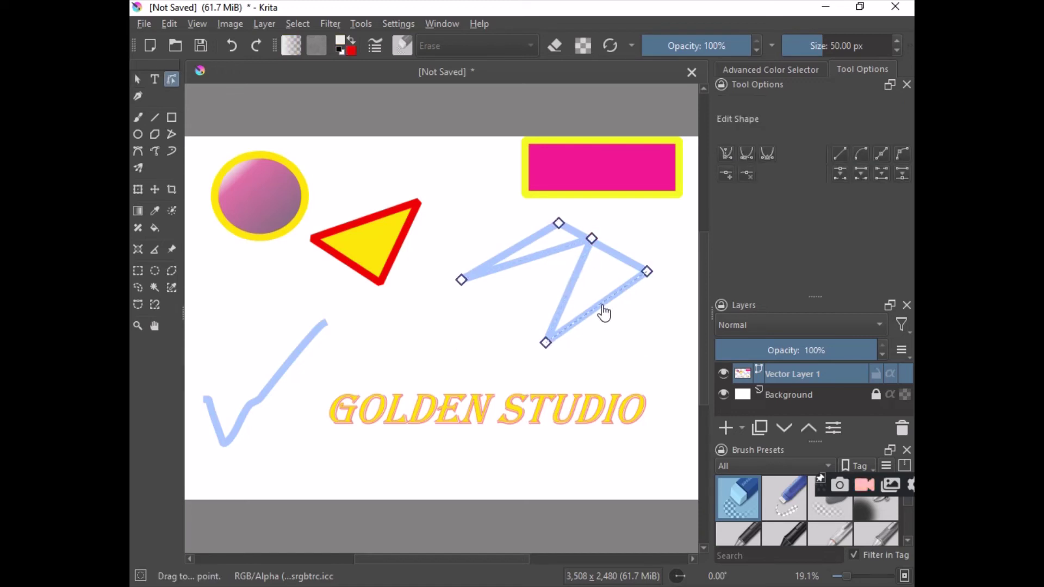
mouse_move(605, 317)
mouse_down()
mouse_move(611, 350)
mouse_move(634, 355)
mouse_up()
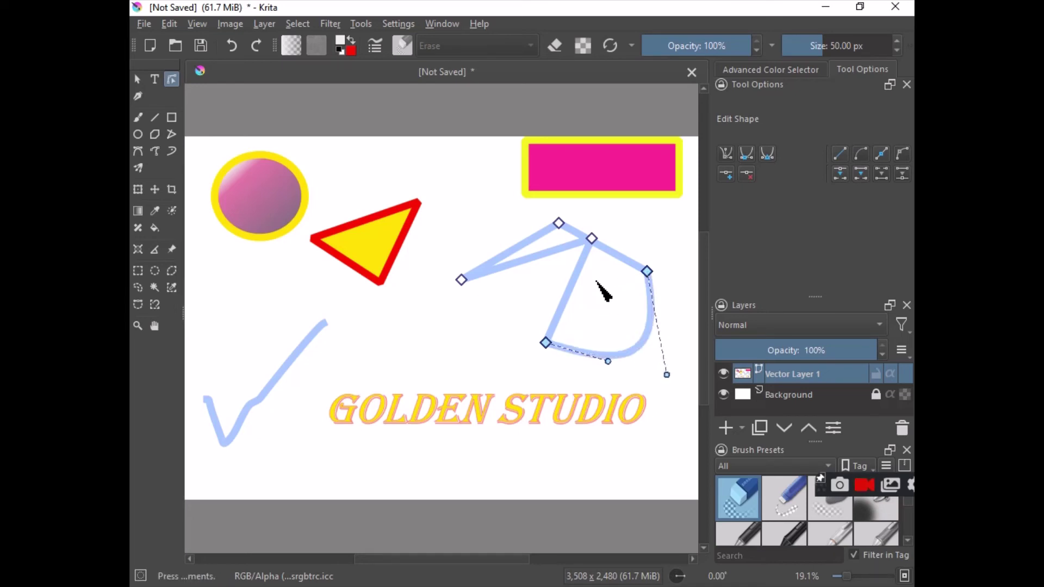
mouse_move(595, 242)
mouse_down()
mouse_move(522, 312)
mouse_move(450, 347)
mouse_move(431, 345)
mouse_move(532, 306)
mouse_move(522, 317)
mouse_move(571, 308)
mouse_move(463, 348)
mouse_up()
drag(537, 237, 494, 210)
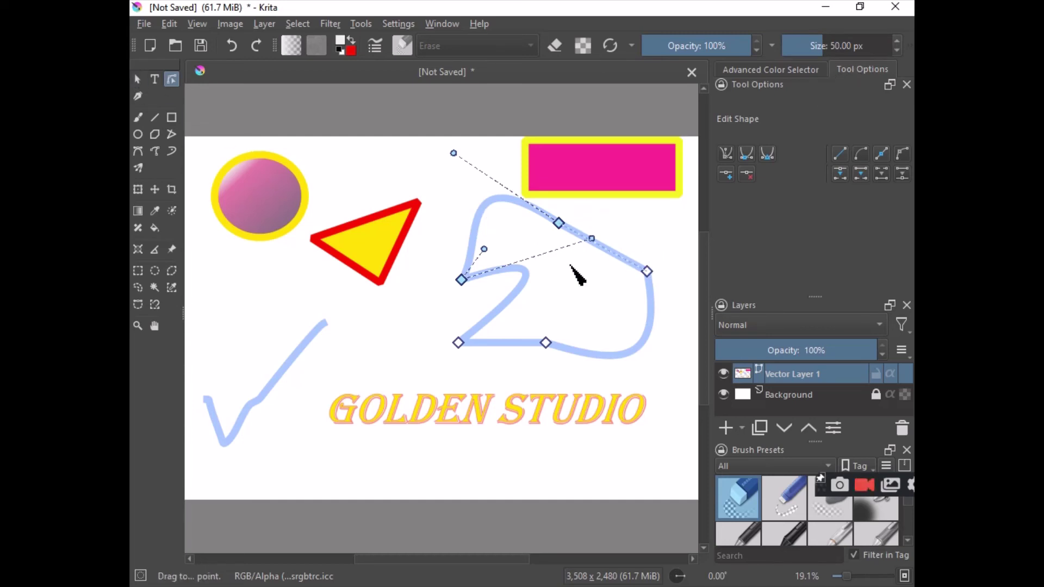
- Try yellow and Primary Blue stroke colors on the reshaped path and return its stroke to light blue
click(140, 82)
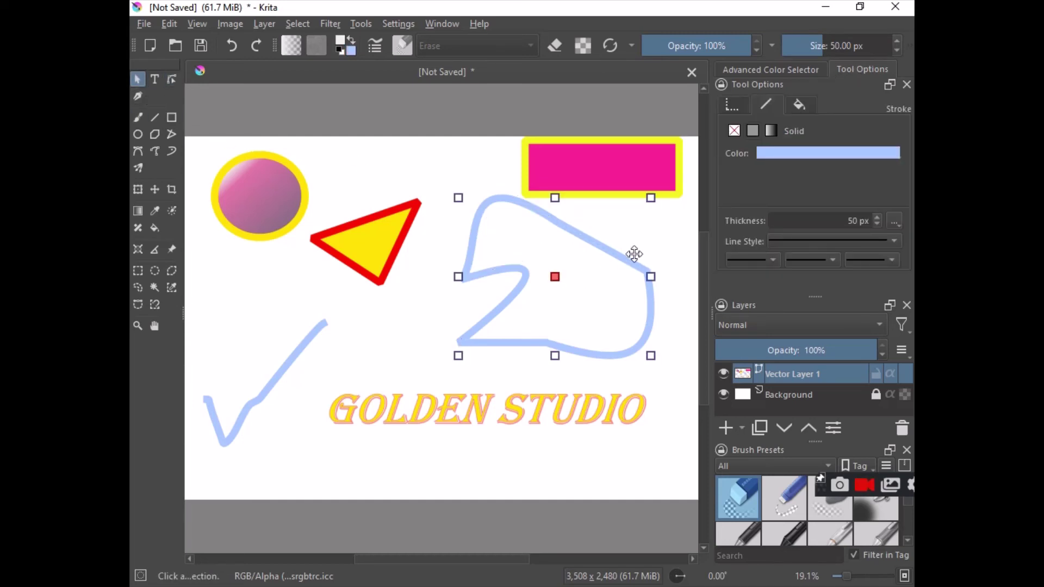
click(835, 152)
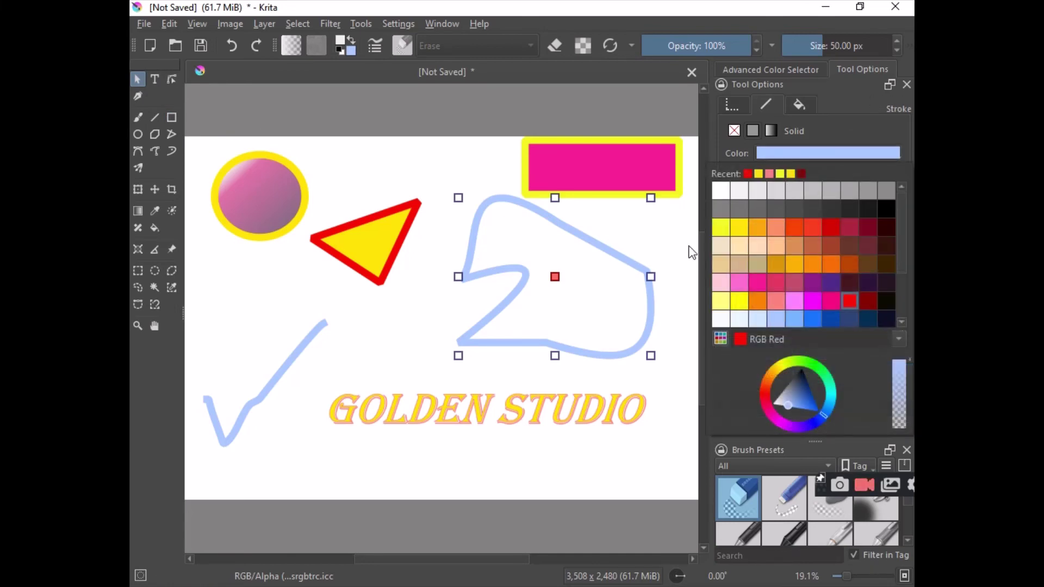
click(717, 231)
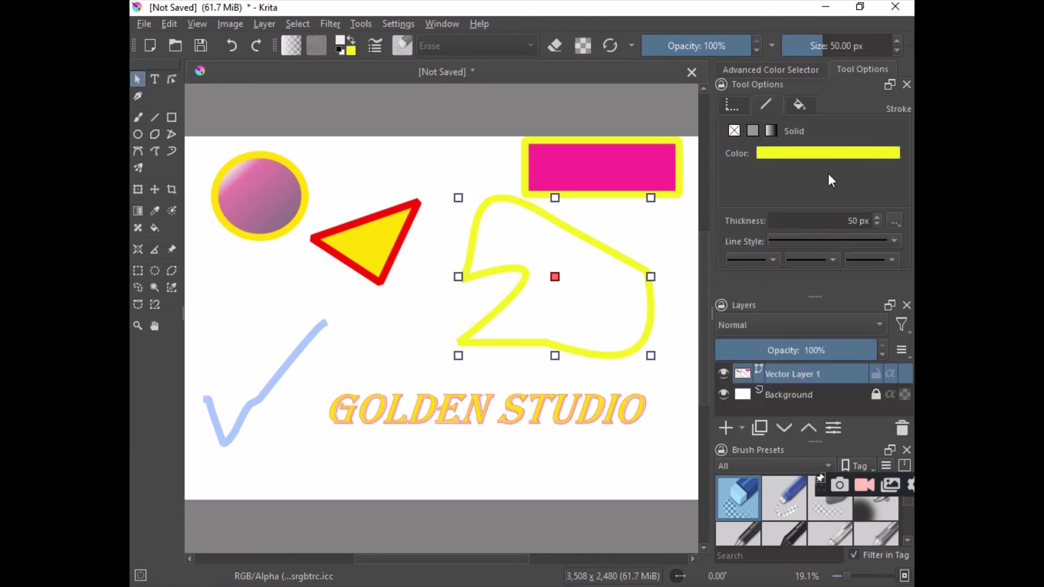
click(850, 152)
click(811, 321)
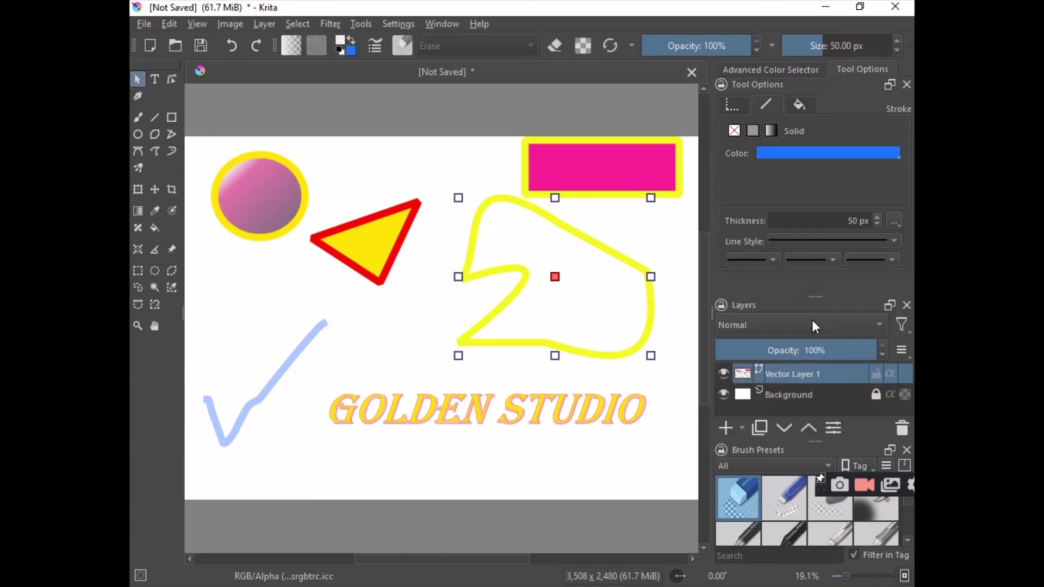
click(843, 149)
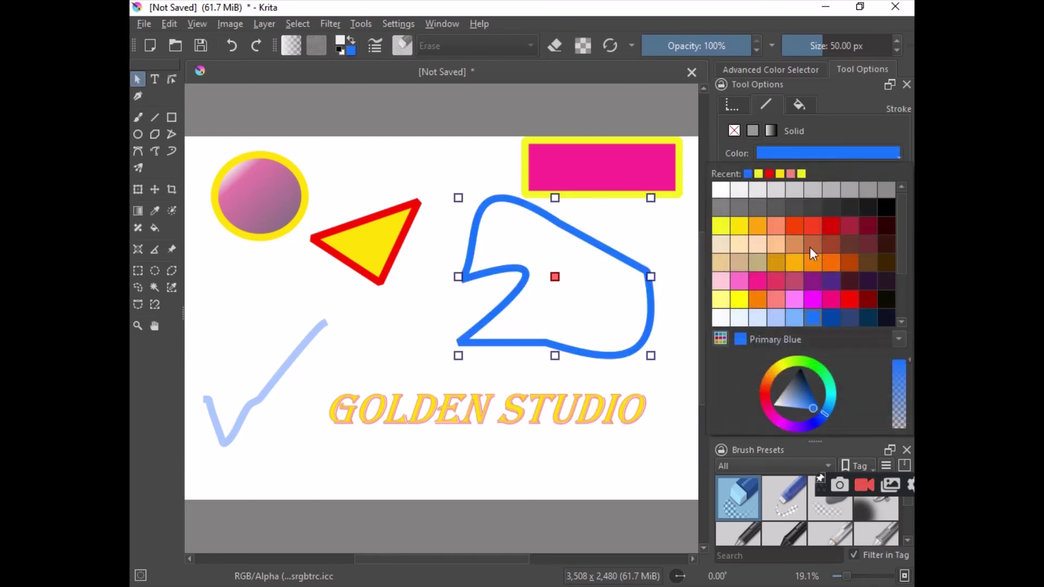
click(775, 317)
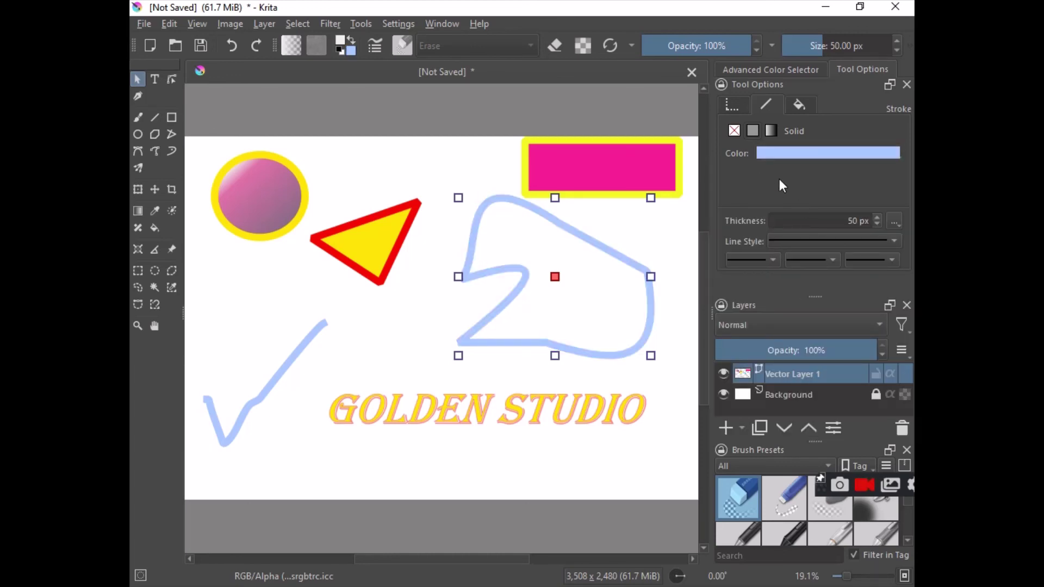
- Try a Prussian blue stroke on the reshaped light blue path and undo it
click(843, 152)
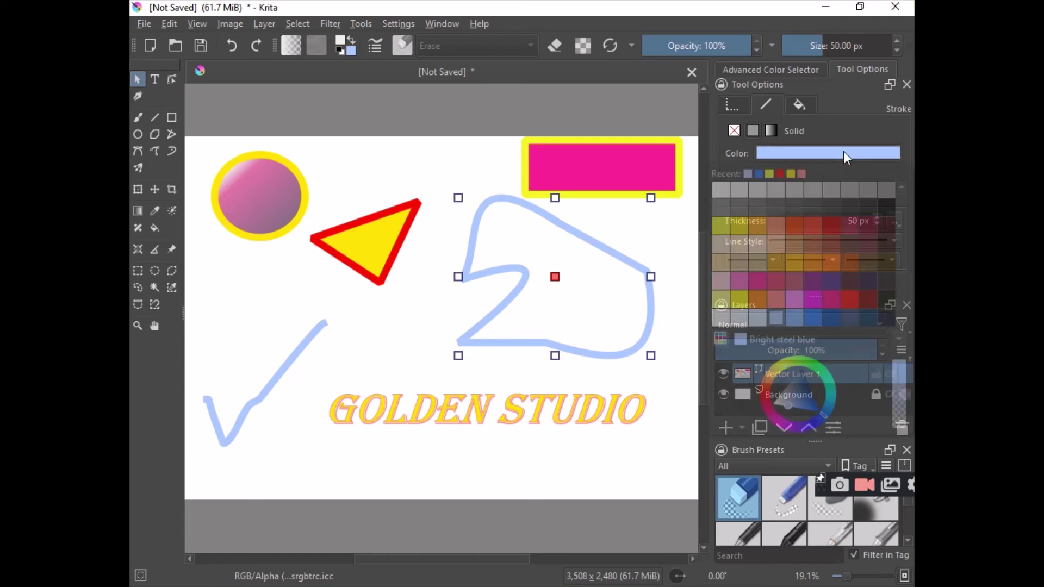
click(861, 318)
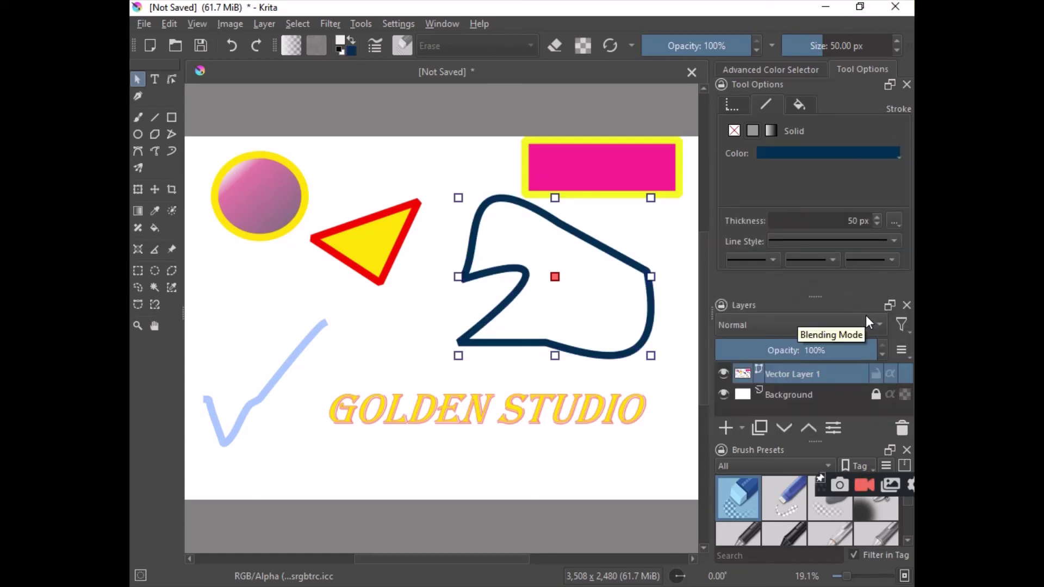
key(ctrl+z)
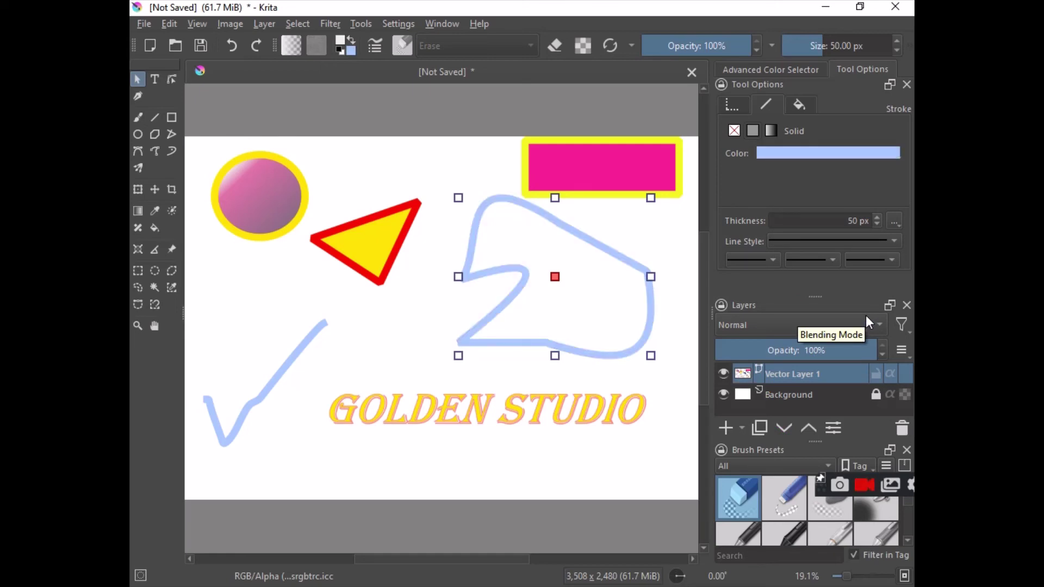
- Fill the reshaped path with a solid color, trying Cobalt blue before settling on Prussian blue, and deselect it
click(798, 106)
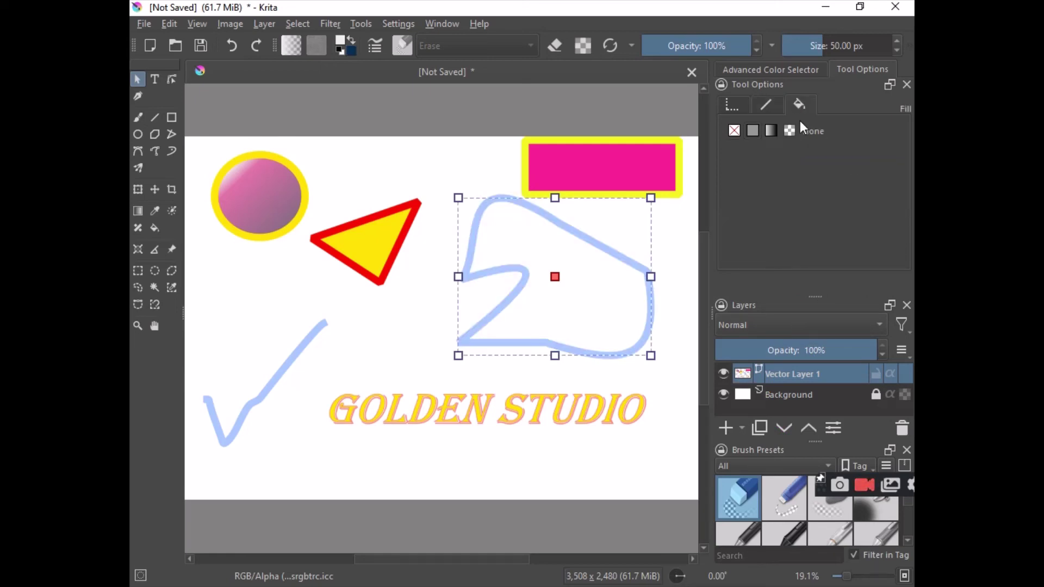
click(755, 130)
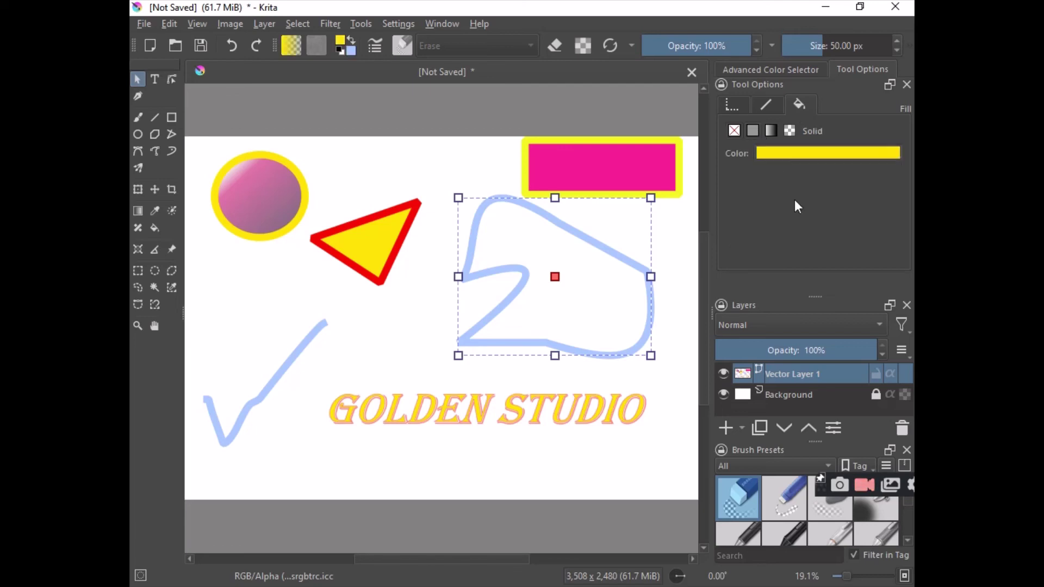
click(822, 154)
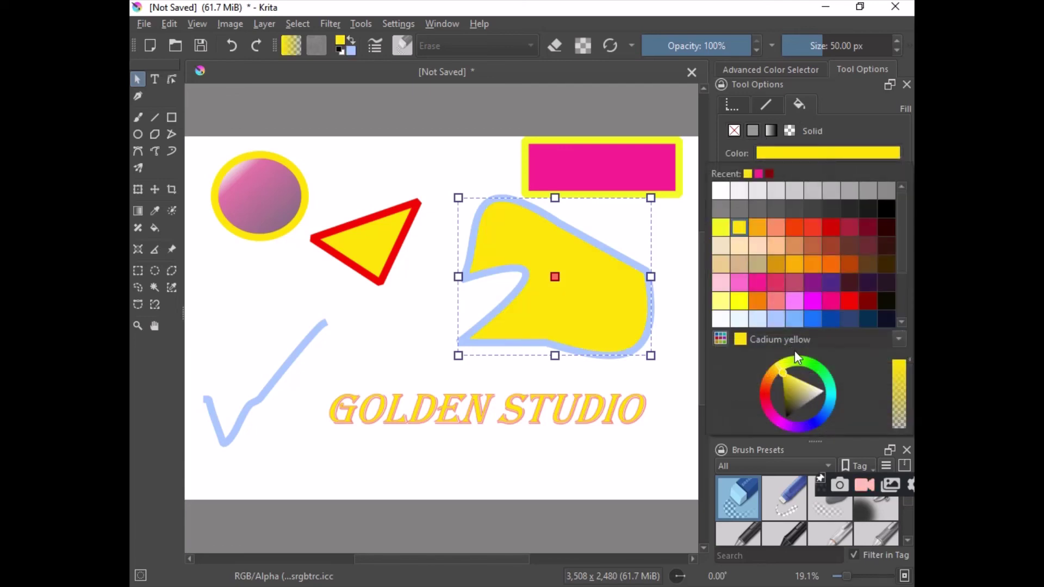
click(833, 320)
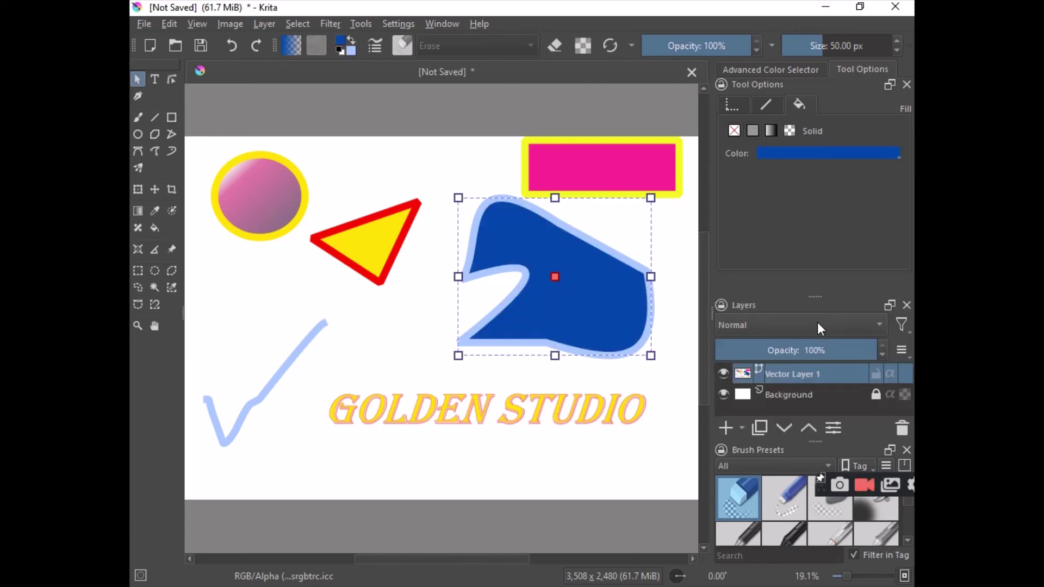
click(804, 151)
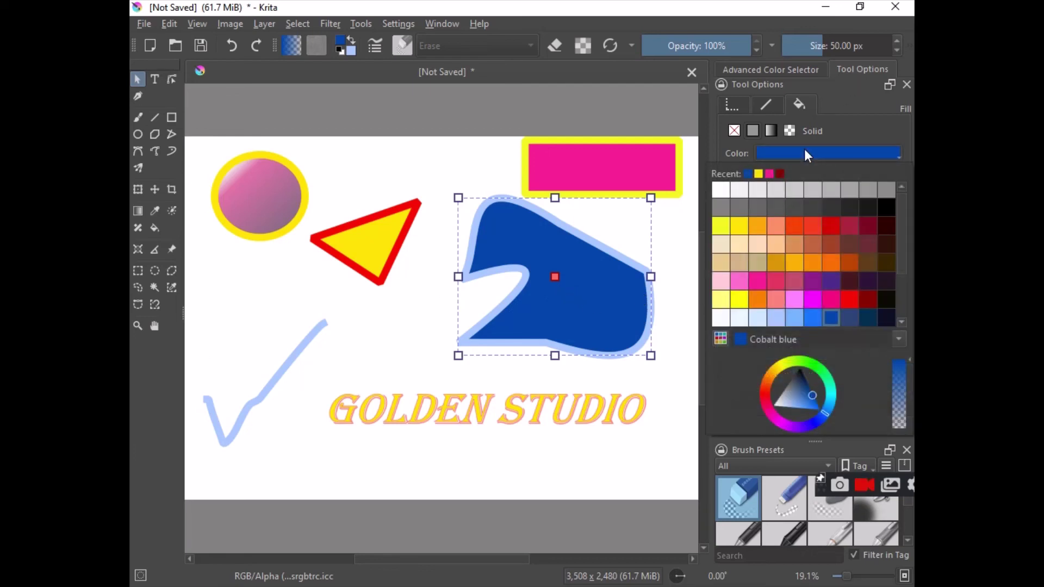
click(873, 318)
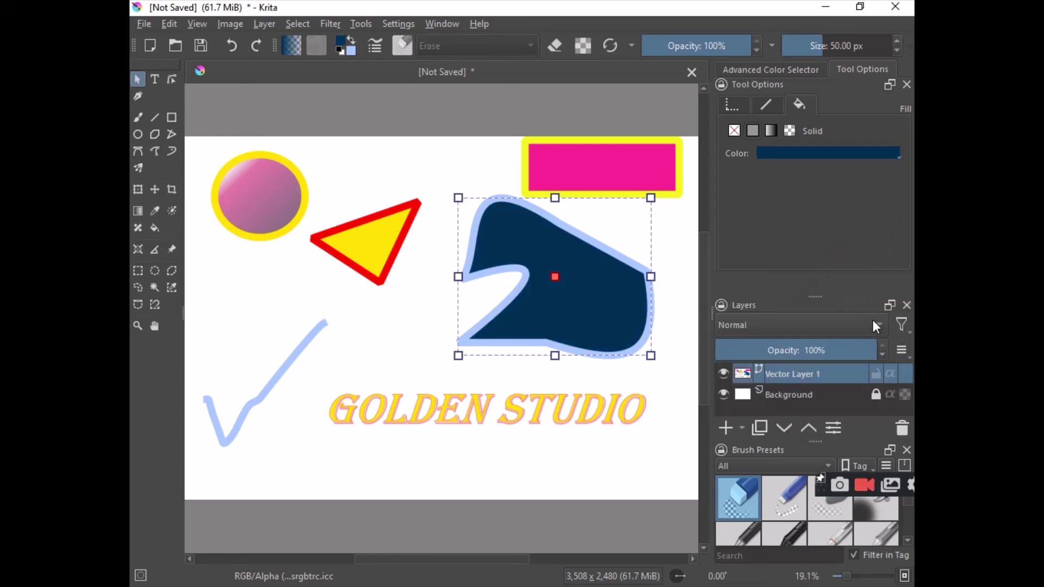
click(384, 180)
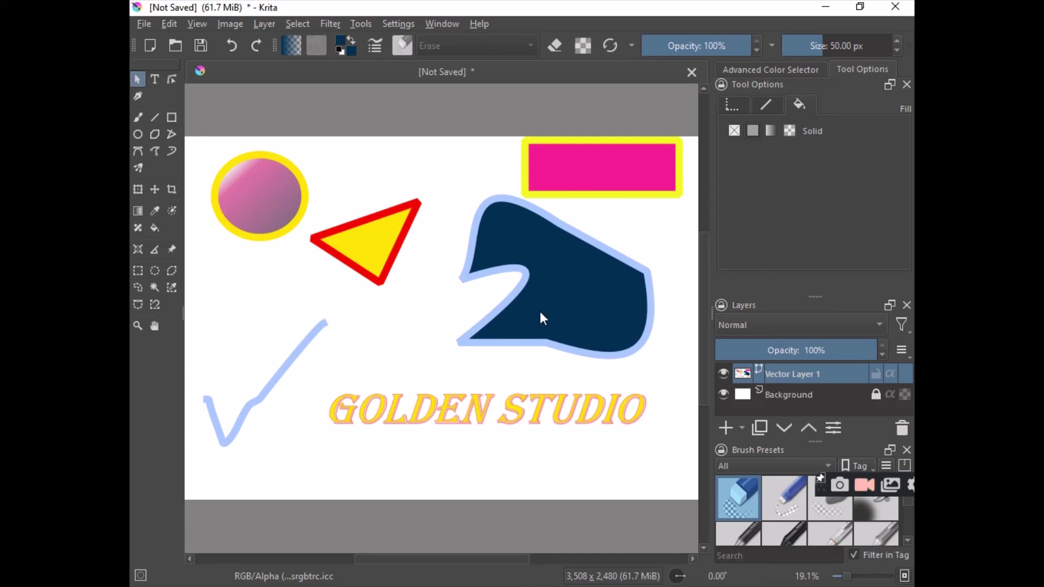
- Draw a straight, nearly horizontal line directly beneath the GOLDEN STUDIO text, spanning about its full width
click(155, 117)
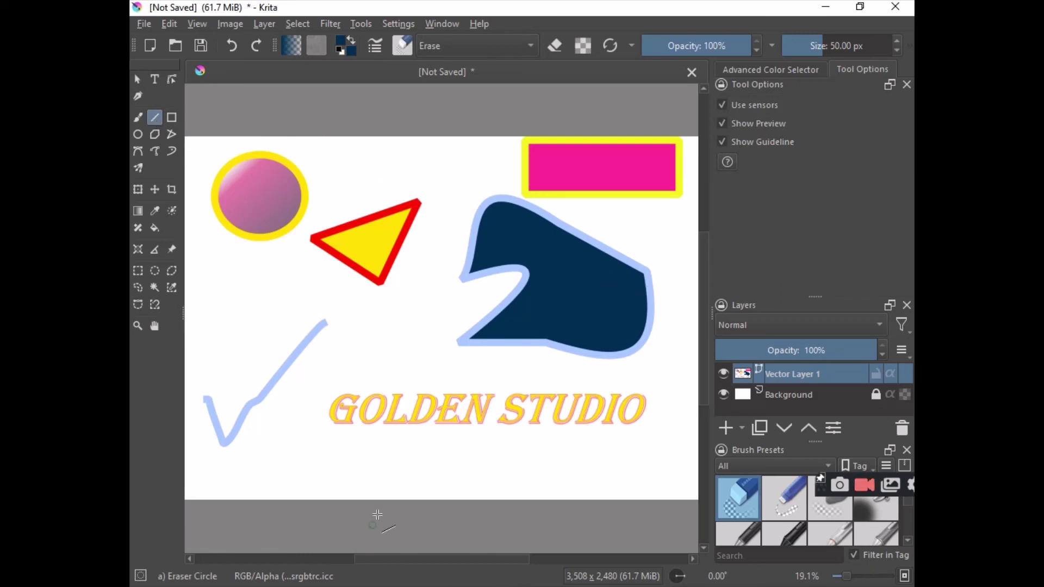
drag(339, 433, 646, 429)
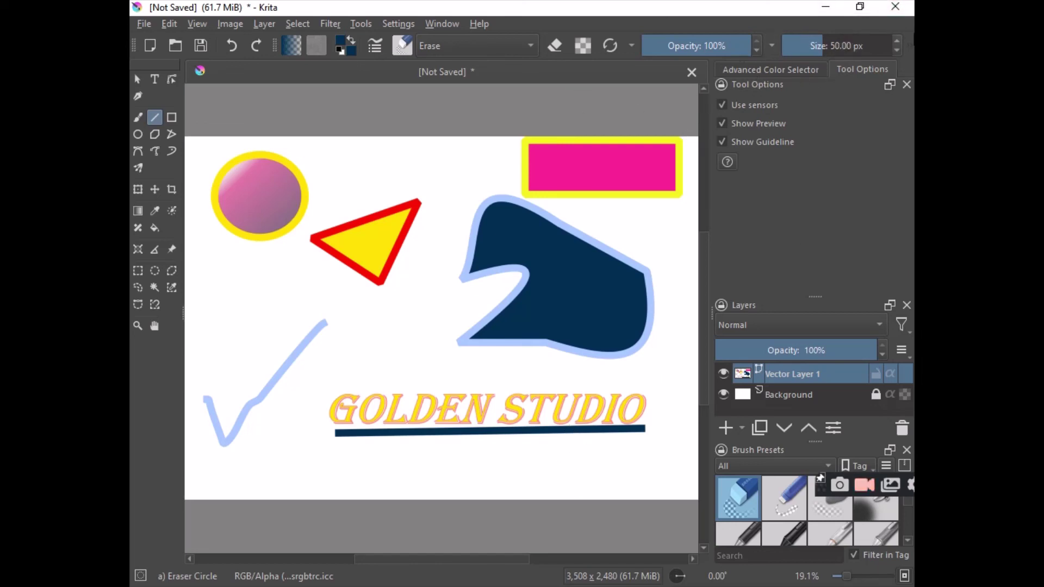
- Try Midnight blue and yellow strokes on the line under the text, settle on orange-red, and deselect the line
click(138, 79)
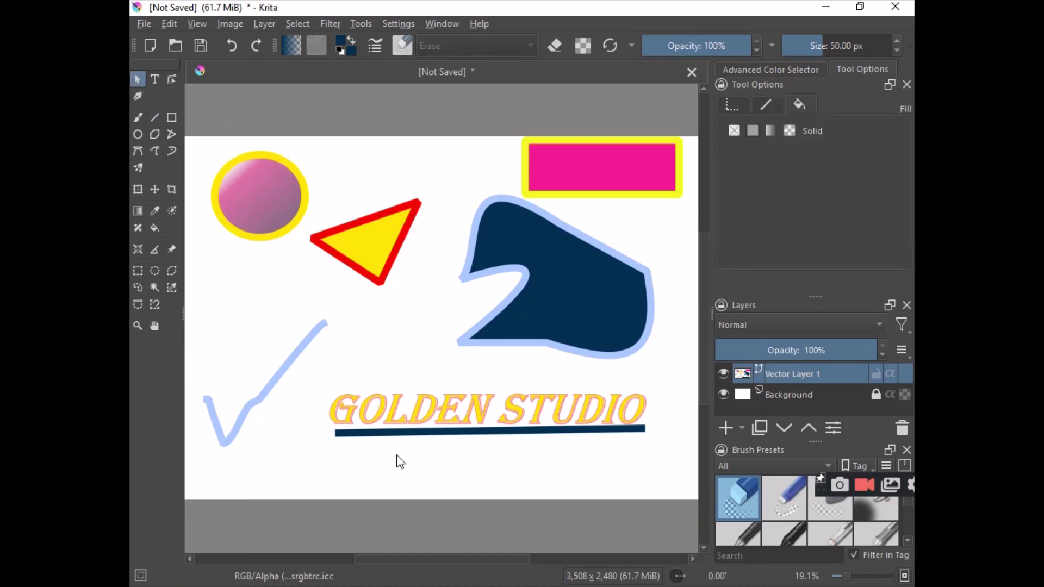
click(533, 444)
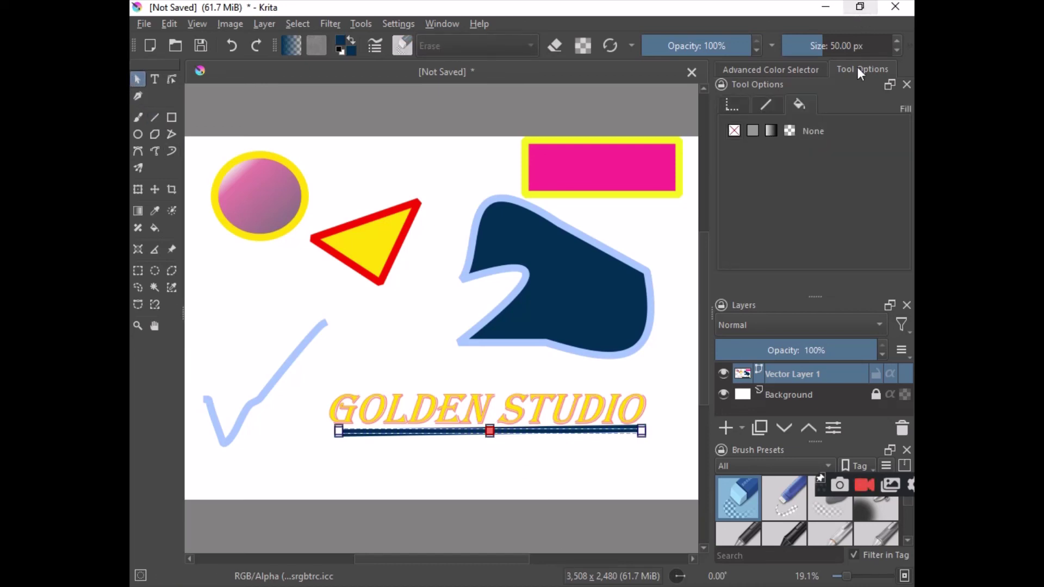
click(769, 105)
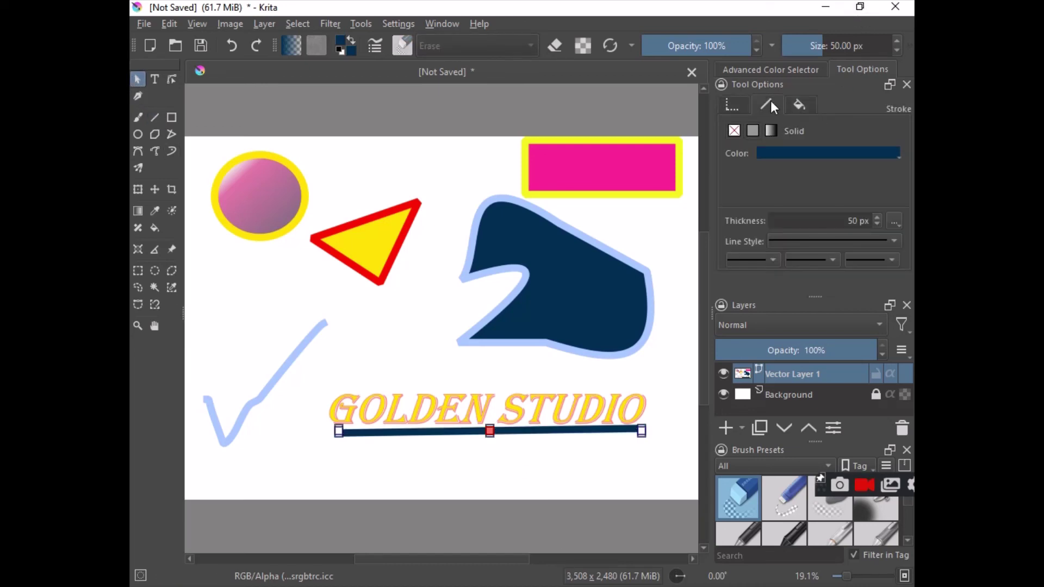
click(803, 154)
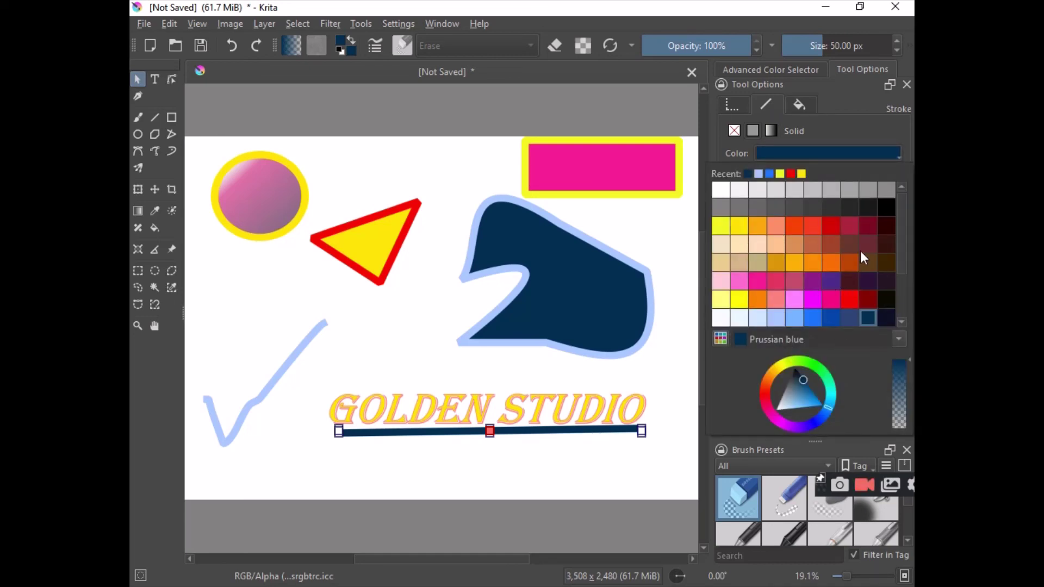
click(890, 319)
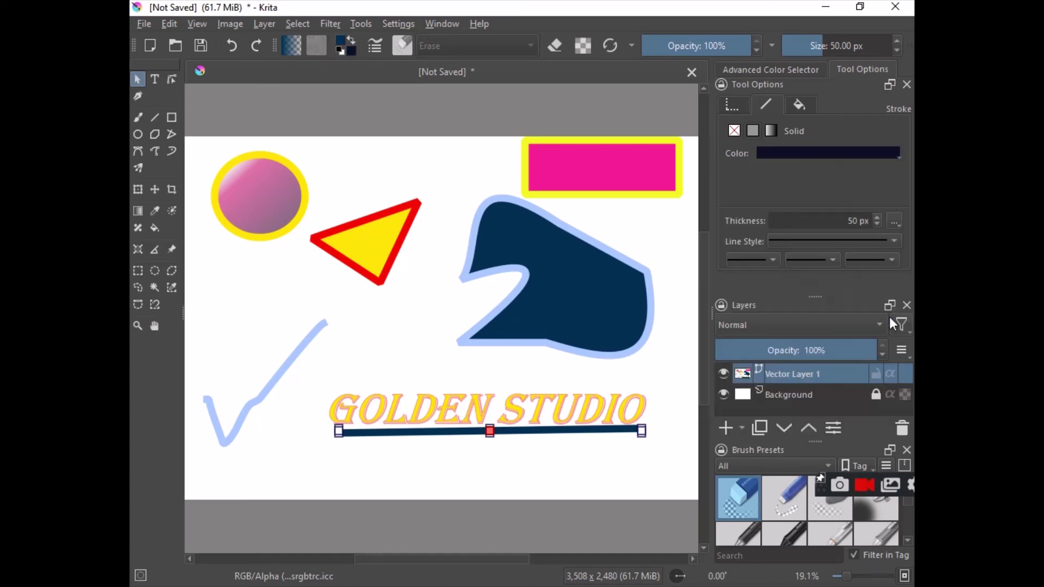
click(823, 151)
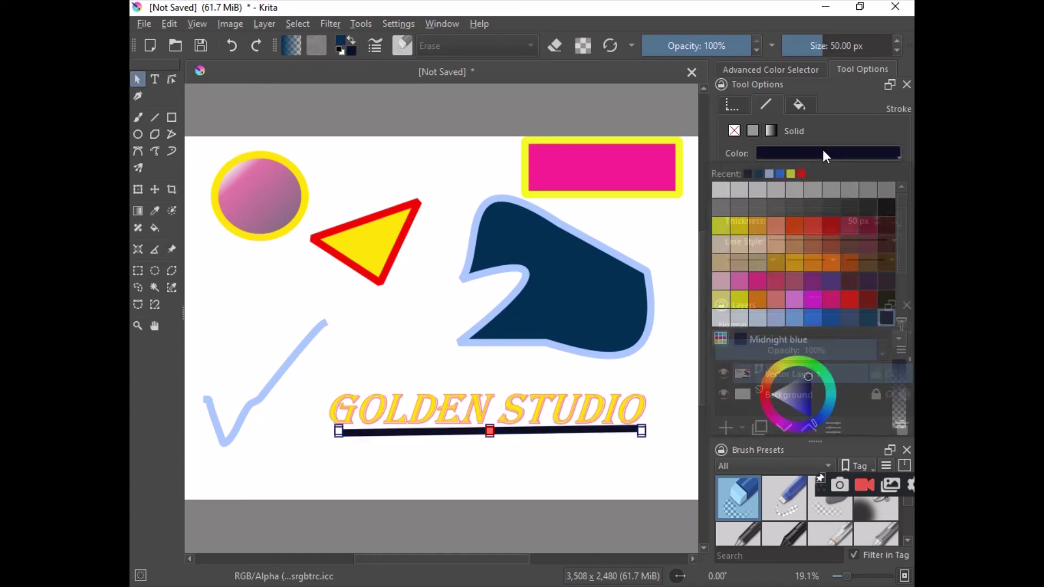
click(734, 303)
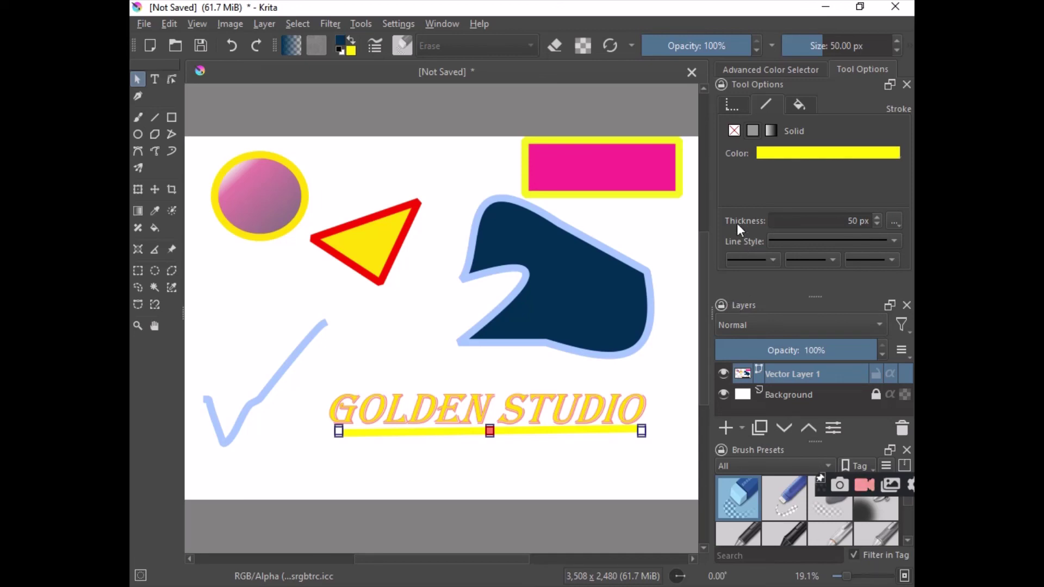
click(789, 152)
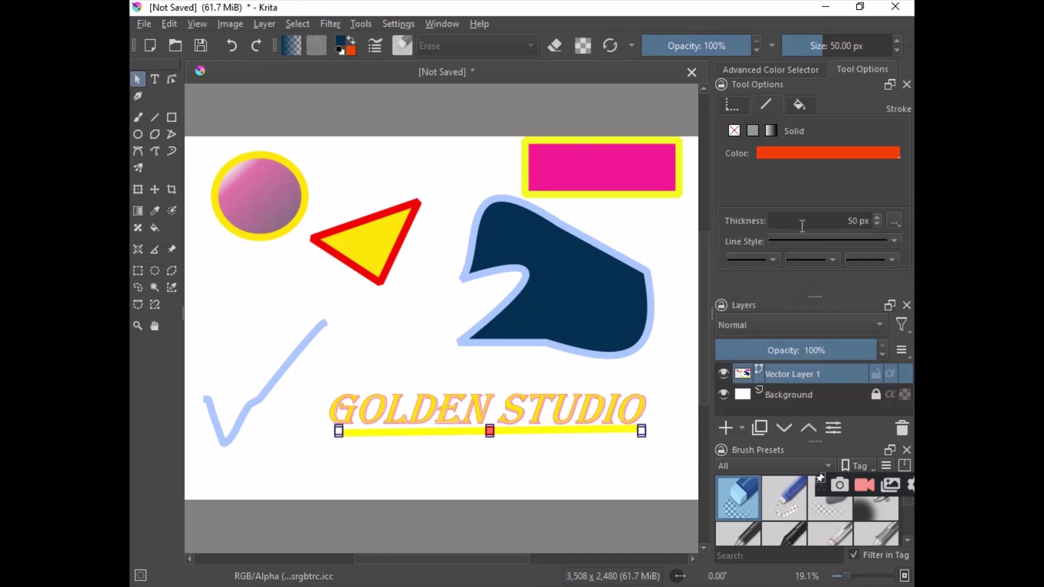
click(801, 227)
click(685, 325)
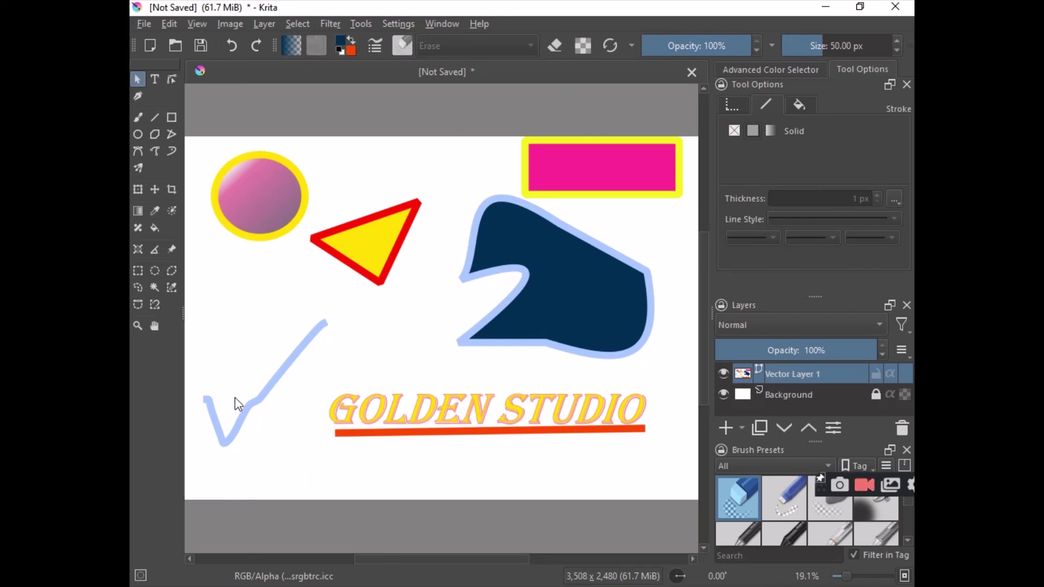
- Shift the pink rectangle slightly right and down, and move the GOLDEN STUDIO text to the upper edge of the canvas
mouse_move(621, 166)
mouse_down()
mouse_move(602, 206)
mouse_move(305, 207)
mouse_move(321, 175)
mouse_move(619, 163)
mouse_move(655, 230)
mouse_move(643, 170)
mouse_move(399, 155)
mouse_move(621, 152)
mouse_move(611, 171)
mouse_move(629, 165)
mouse_up()
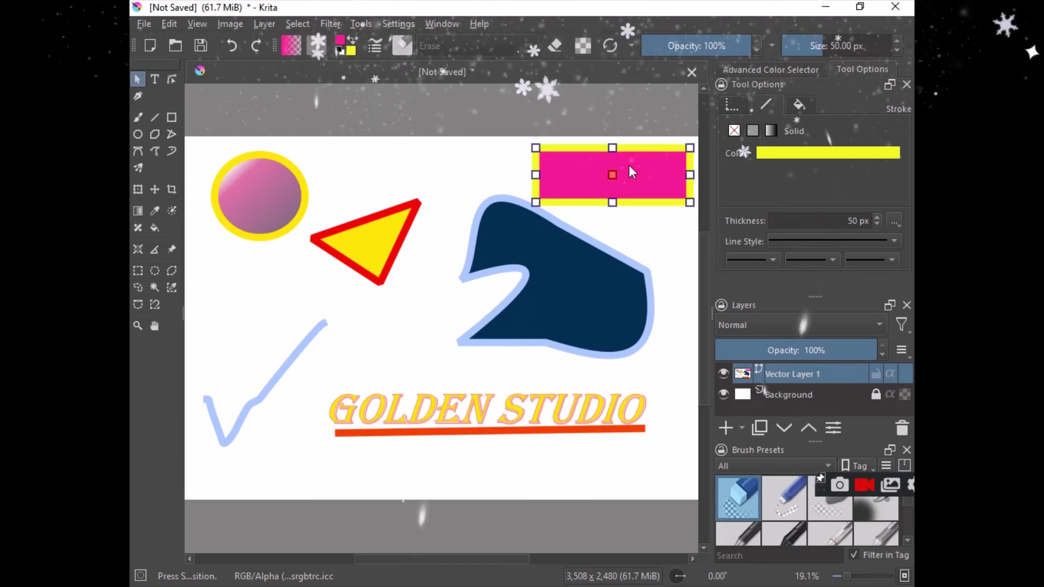
click(477, 409)
drag(475, 390, 445, 154)
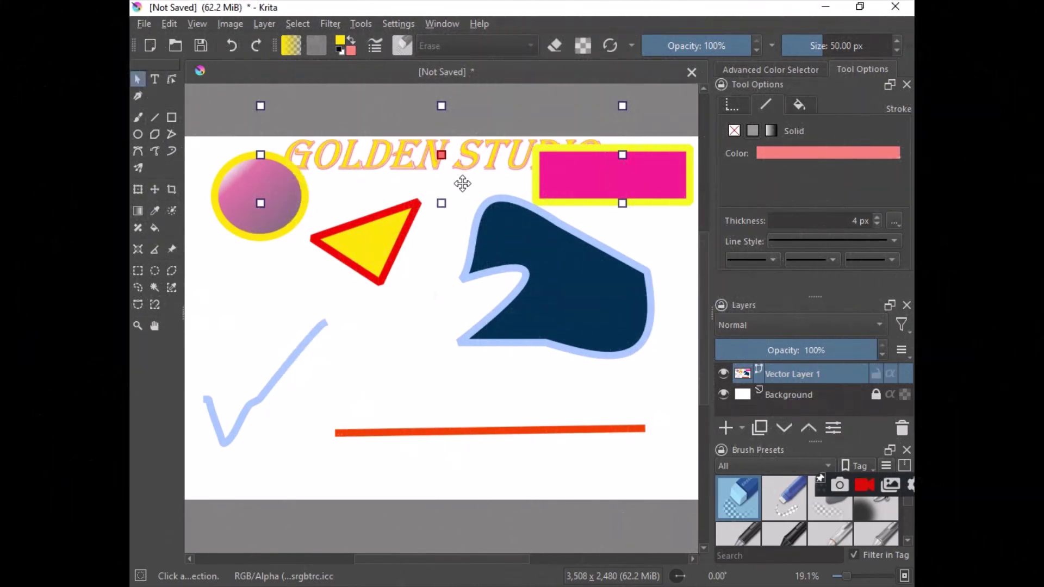
click(866, 488)
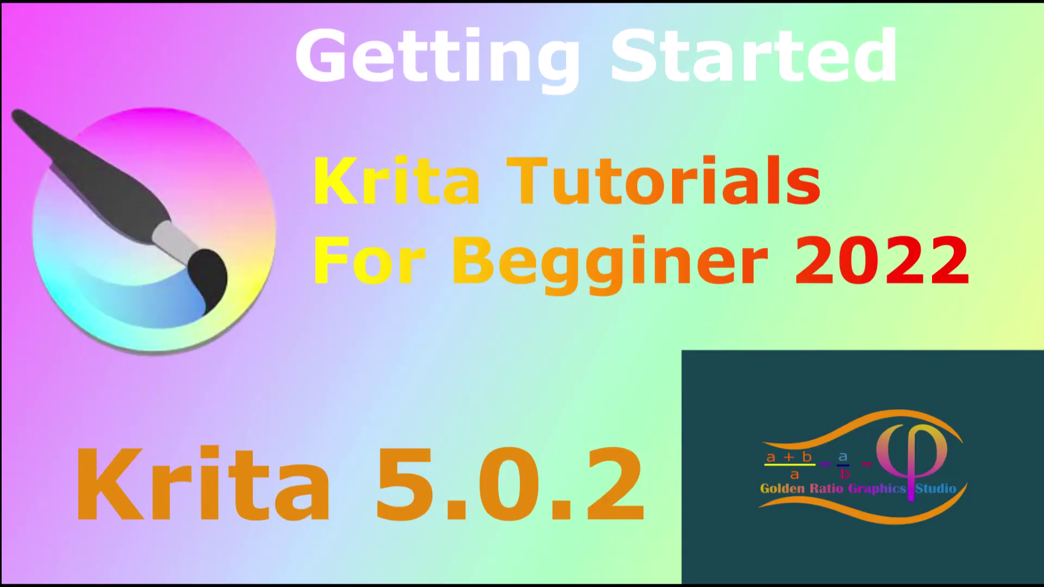